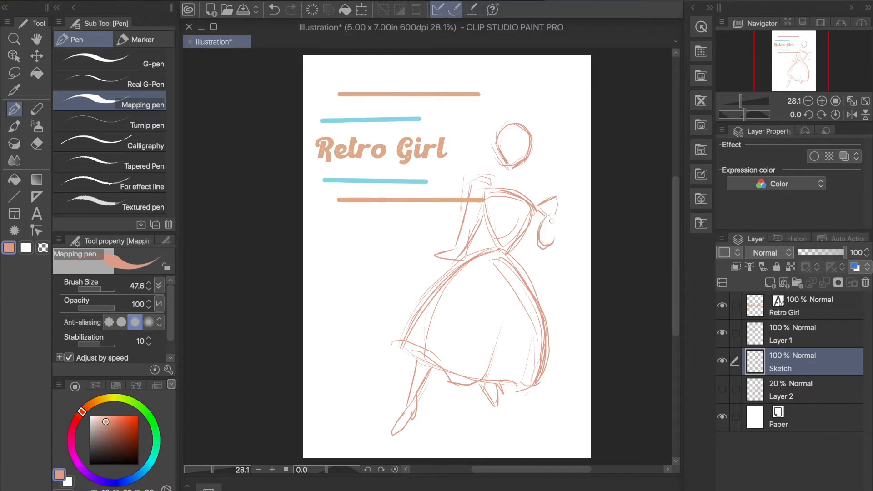
Step: Add strokes to the raised arm's shoulder and sleeve, and move the sketched head slightly down toward the body
left_click_drag(528, 184, 541, 180)
left_click_drag(548, 197, 536, 186)
left_click(14, 73)
left_click_drag(492, 113, 480, 111)
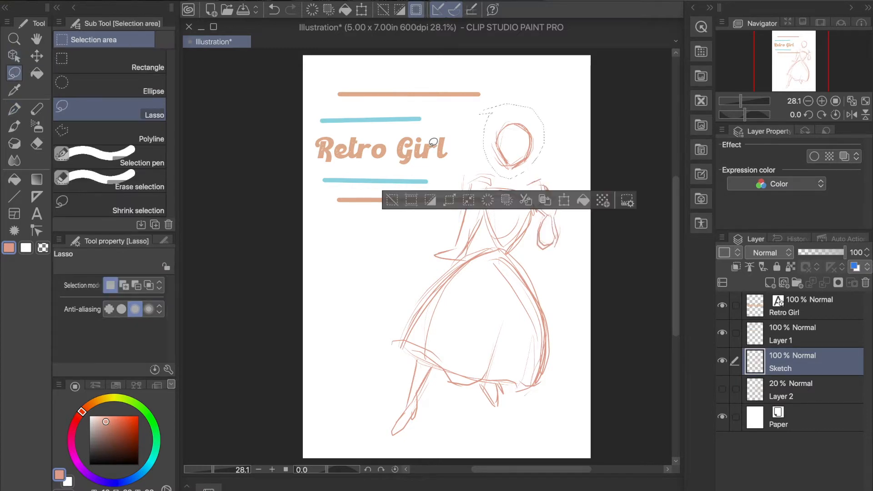
left_click(563, 200)
left_click(547, 206)
key("k")
left_click_drag(525, 148, 525, 154)
key("m")
key("ctrl+d")
key("p")
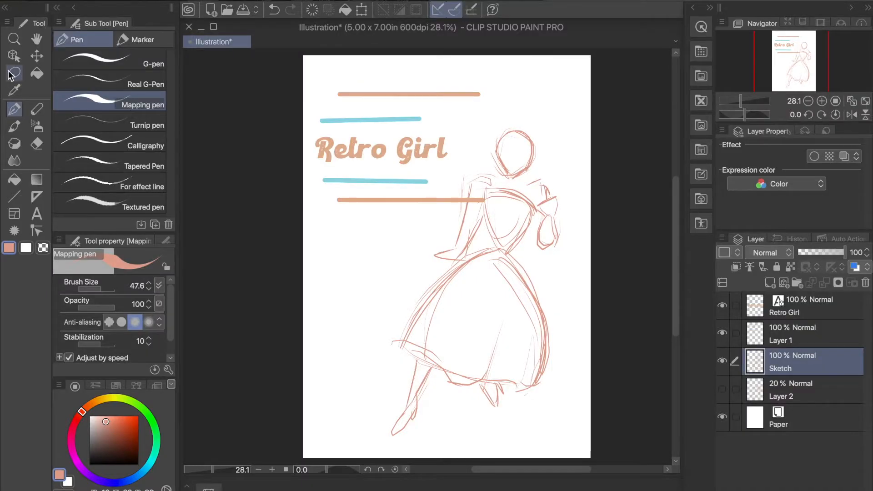
Step: Select the raised forearm in the sketch, reposition it closer to the body, and rough in its hand
left_click(14, 73)
left_click_drag(535, 229, 575, 226)
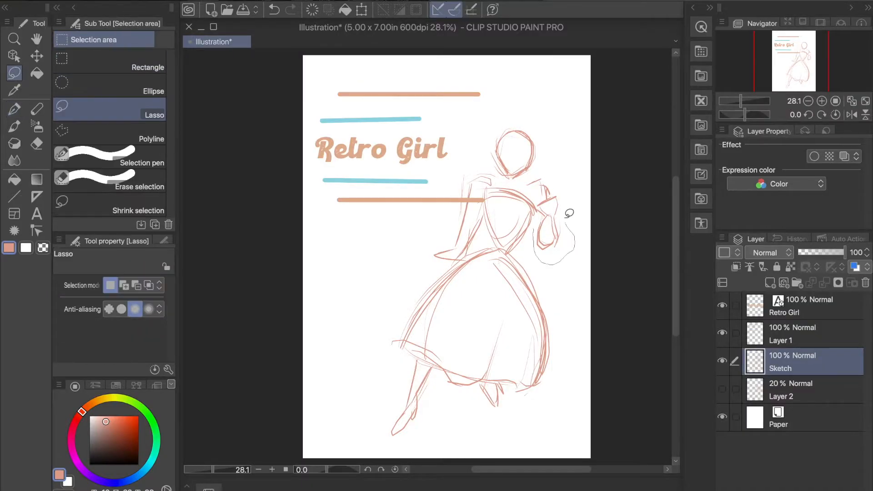
mouse_move(546, 195)
left_mouse_down()
mouse_move(534, 227)
mouse_move(549, 228)
left_mouse_up()
left_click(36, 56)
left_click(14, 73)
left_click(522, 149)
left_click(14, 109)
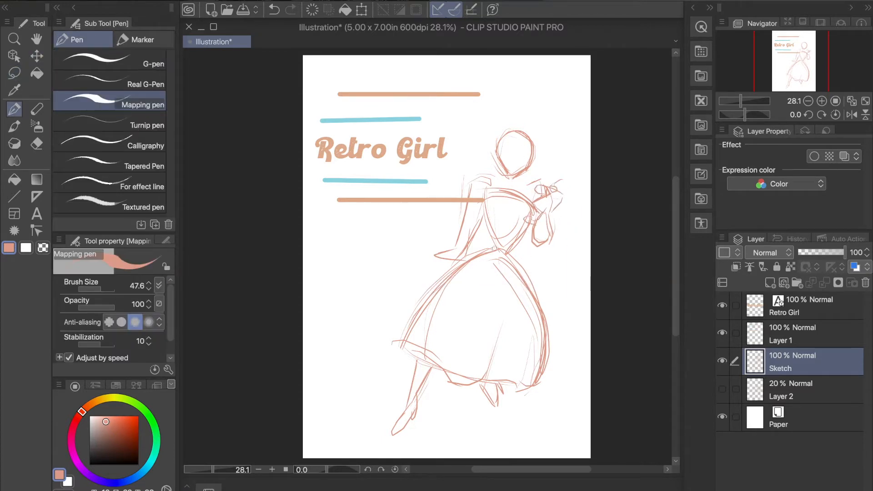
Step: Sketch the hair, neck and puffed sleeve in salmon on the Sketch layer, and delete Layer 2
left_click_drag(478, 181, 493, 172)
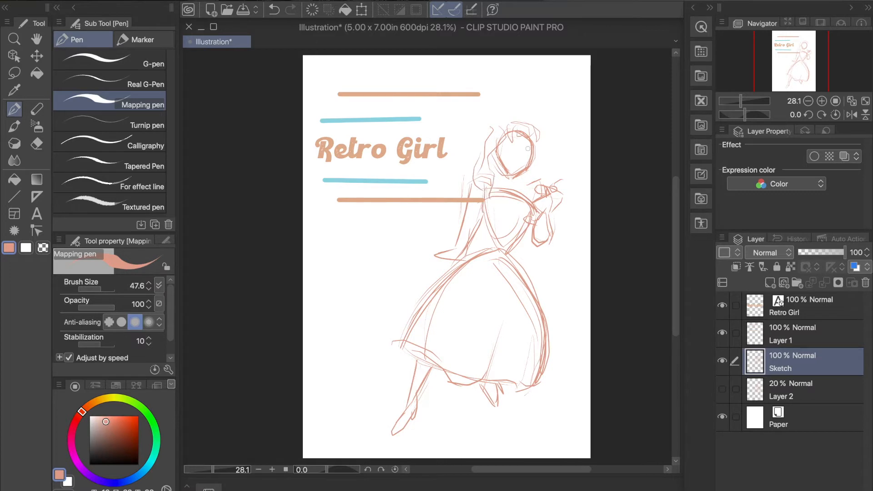
left_click(152, 457)
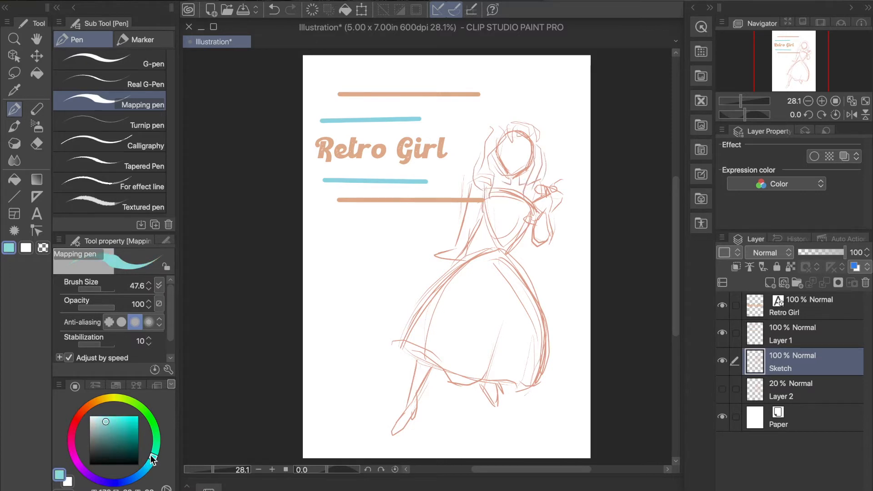
left_click(723, 390)
left_click(723, 390)
left_click(469, 270, "alt")
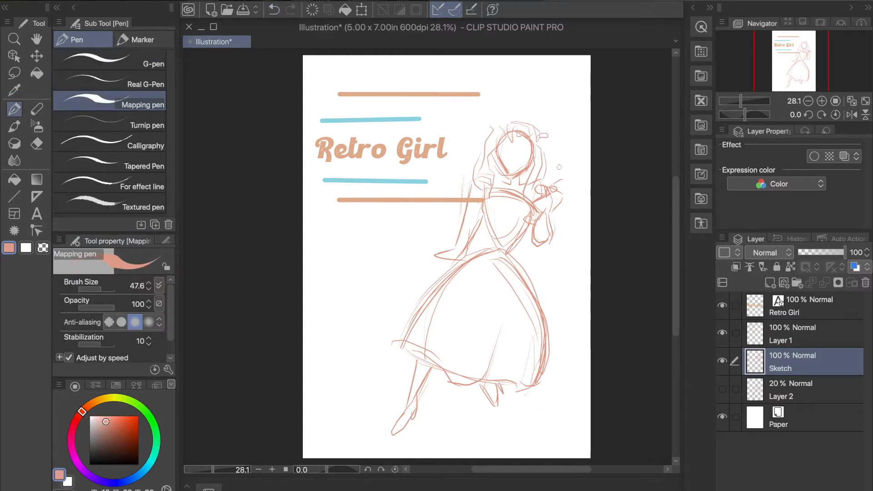
left_click(782, 387)
left_click(865, 282)
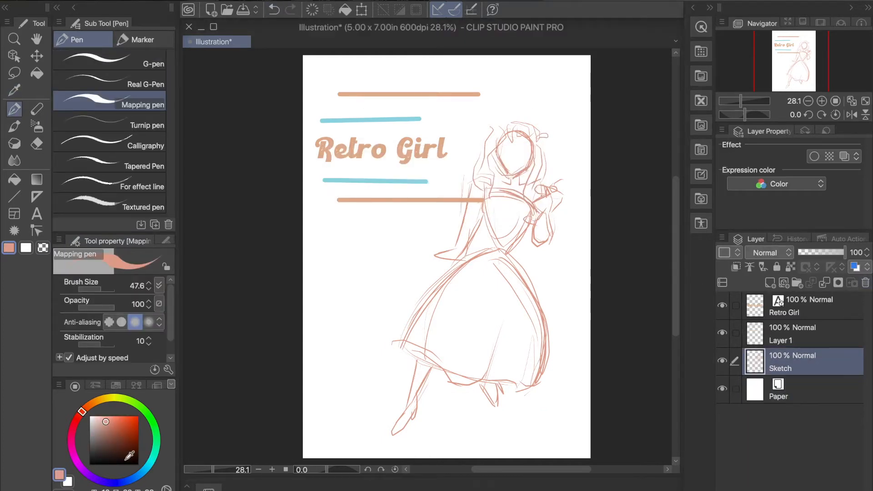
Step: Switch the pen to cyan and sketch a large circle with accent strokes behind the girl's upper body
left_click(150, 463)
left_click_drag(151, 464, 152, 463)
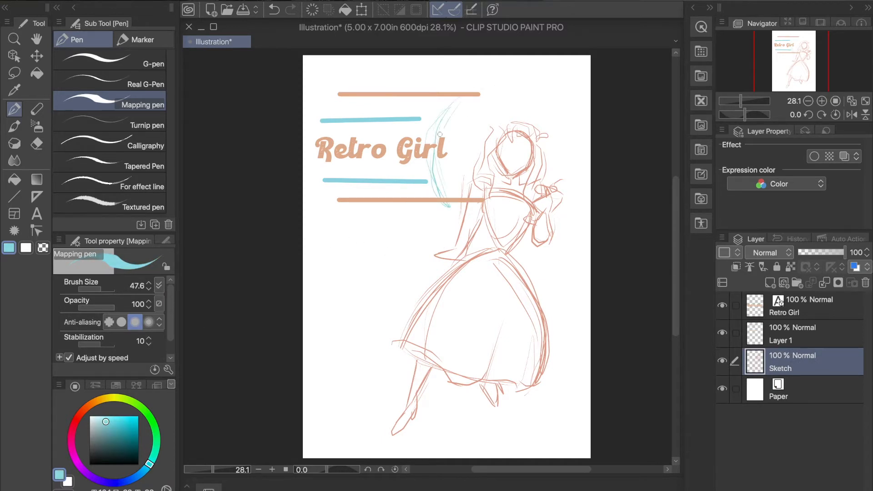
left_click_drag(585, 197, 525, 251)
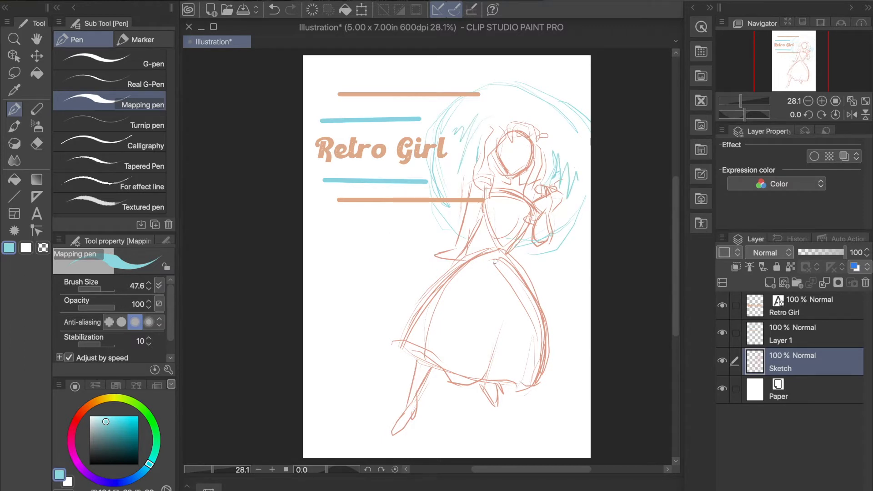
left_click_drag(522, 264, 565, 415)
left_click_drag(441, 423, 548, 425)
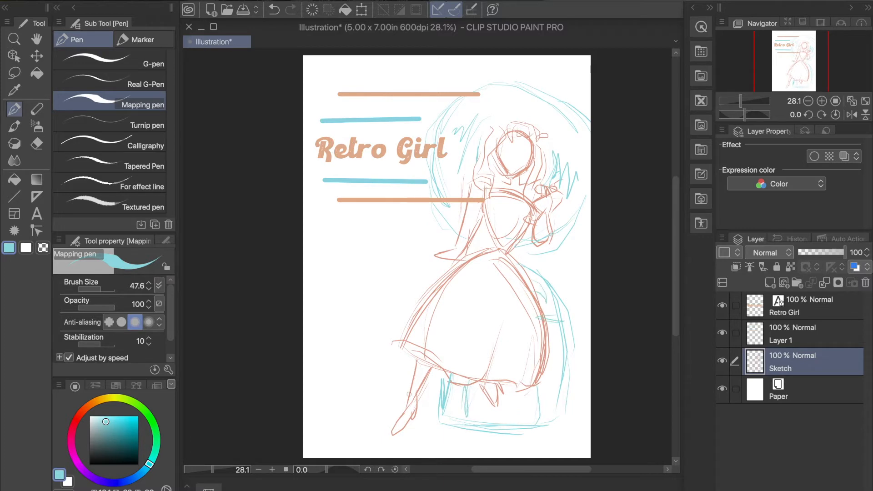
left_click(273, 9)
left_click(273, 9)
left_click(273, 9)
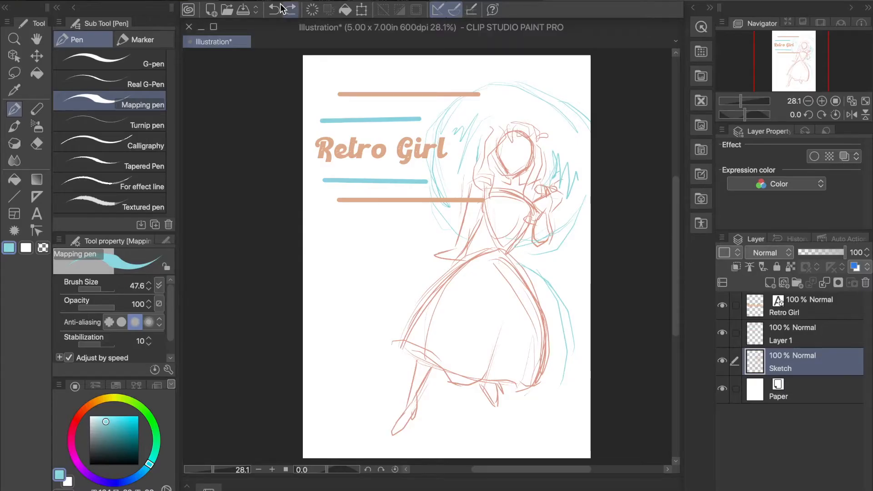
left_click(276, 8)
Step: Sketch the cyan background curves, seat, eyes, belt and held glass, and reduce the Sketch layer's opacity
left_click_drag(532, 290, 588, 450)
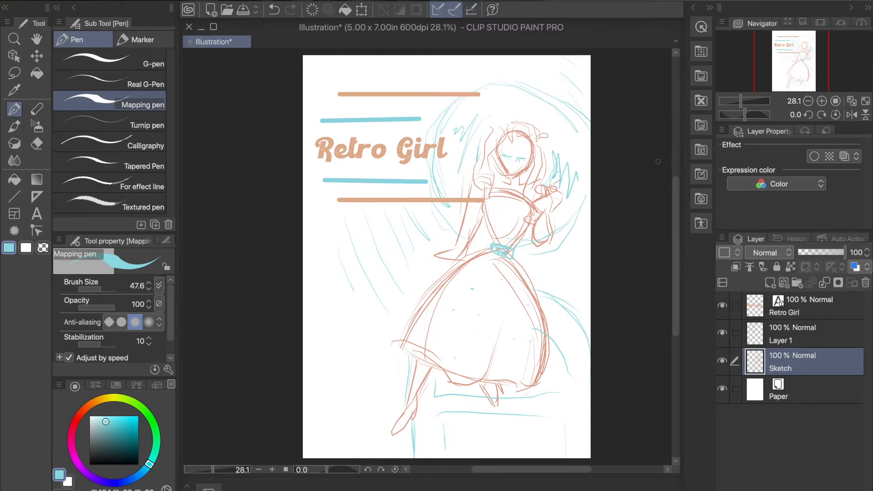
left_click_drag(541, 188, 531, 214)
left_click(821, 253)
left_click(800, 336)
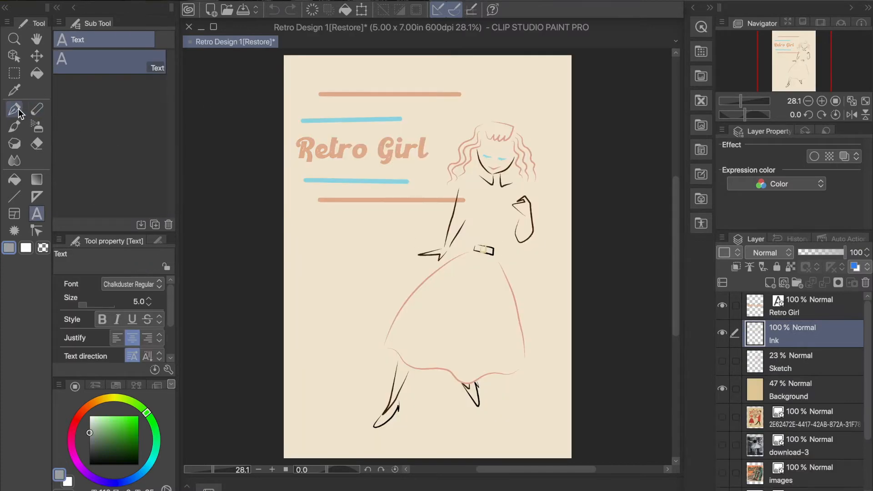
Step: Set the Sketch layer's opacity to 100% while viewing it without the Ink layer, and return to the Ink layer's view
left_click(18, 109)
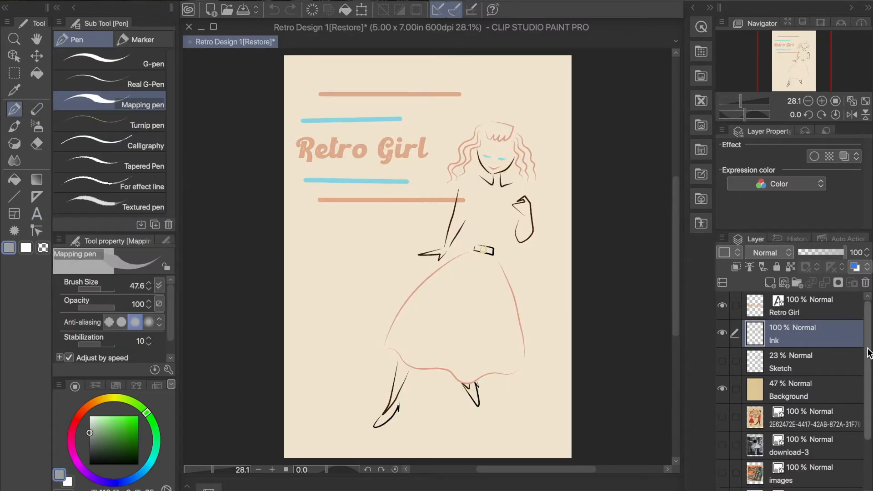
left_click(722, 361)
left_click(722, 333)
left_click(807, 368)
left_click_drag(808, 253, 871, 252)
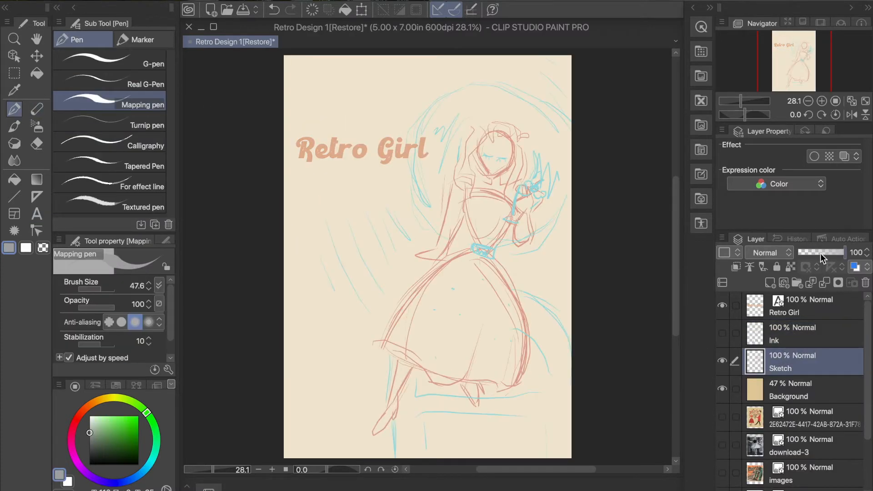
left_click(722, 360)
left_click(722, 333)
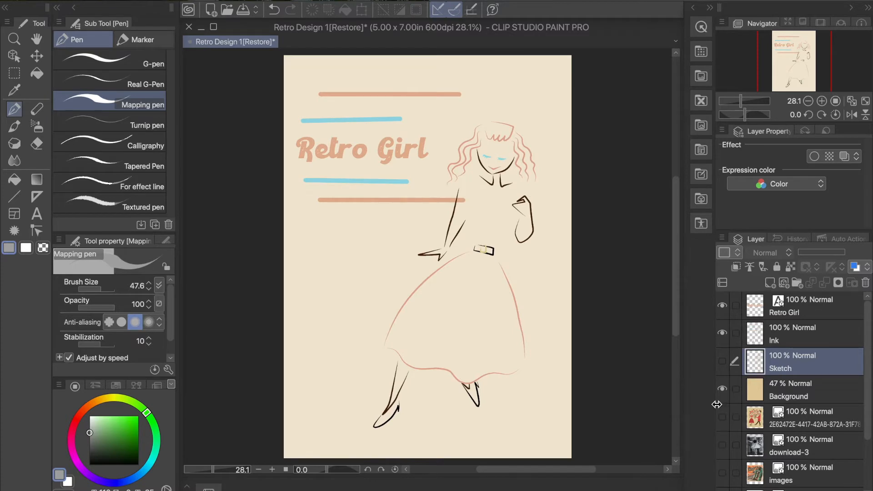
Step: Show the reference image layers to examine them, hide them again, and make the Ink layer active
left_click(722, 417)
scroll(723, 405, "down", 2)
left_click(722, 392)
left_click(722, 420)
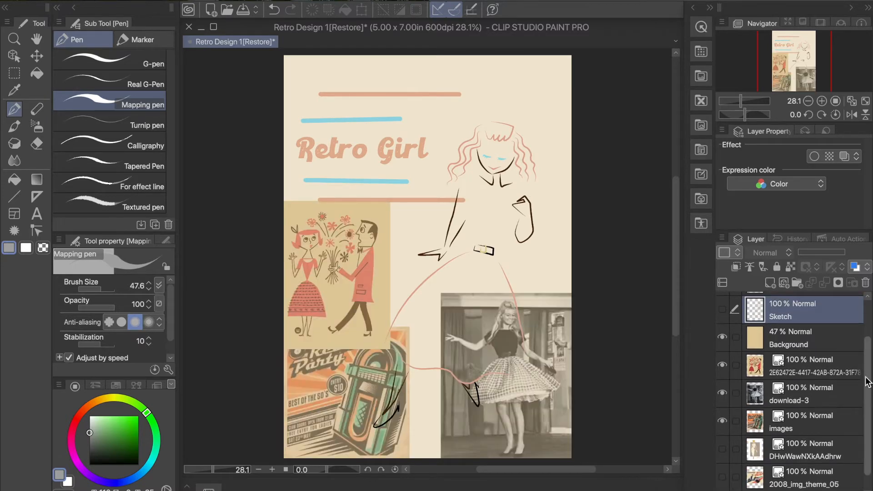
scroll(867, 377, "down", 1)
left_click(722, 429)
left_click(722, 457)
left_click_drag(722, 458, 722, 344)
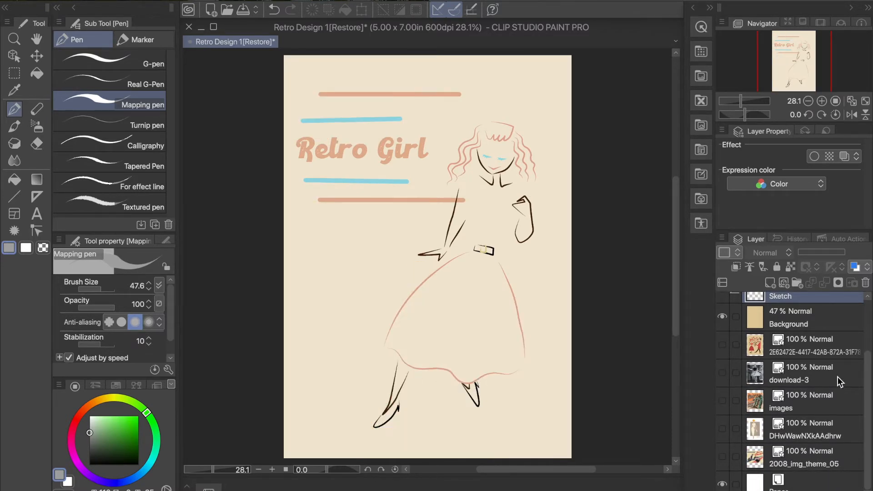
left_click_drag(868, 387, 865, 254)
left_click(789, 334)
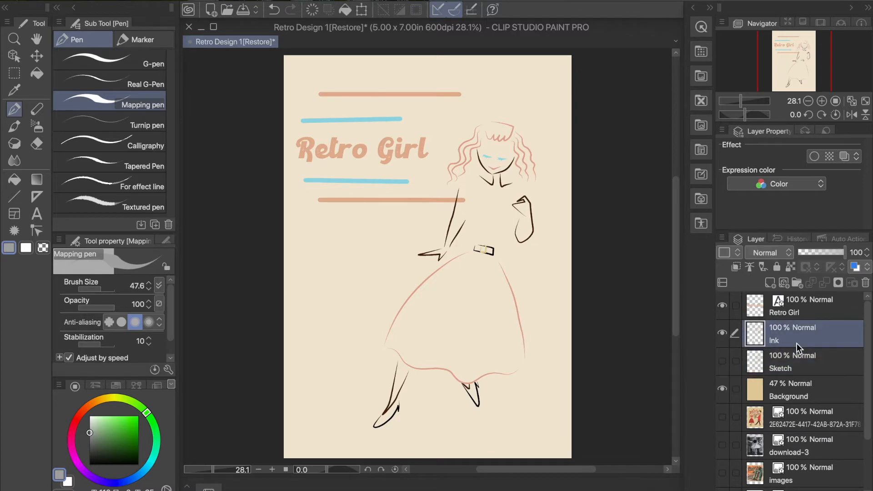
Step: Sample the cyan of the title stripe and choose the For effect line pen with an adjusted brush size
key("i")
left_click(423, 253)
left_click(434, 241)
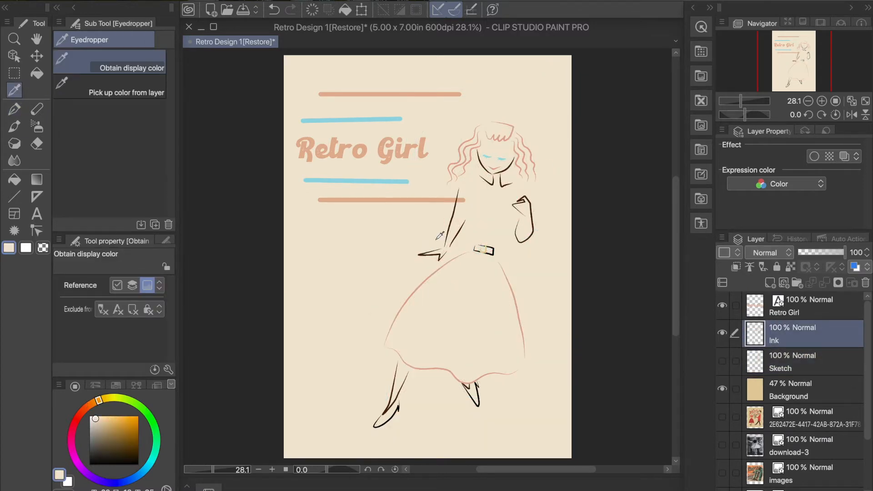
left_click(401, 119)
left_click(14, 109)
left_click(142, 184)
scroll(540, 191, "up", 6)
left_click(100, 289)
Step: Add a new layer beneath the Ink layer and draw a cyan stemmed glass behind the raised hand
left_click(770, 282)
left_click_drag(791, 333, 791, 363)
mouse_move(456, 205)
left_mouse_down()
mouse_move(468, 208)
mouse_move(462, 263)
mouse_move(517, 197)
mouse_move(464, 196)
left_mouse_up()
left_click(274, 9)
left_click(97, 289)
left_click(274, 10)
left_click(274, 9)
key("ctrl+z")
Step: Erase the part of the glass outline that crosses the hand on Layer 1
key("e")
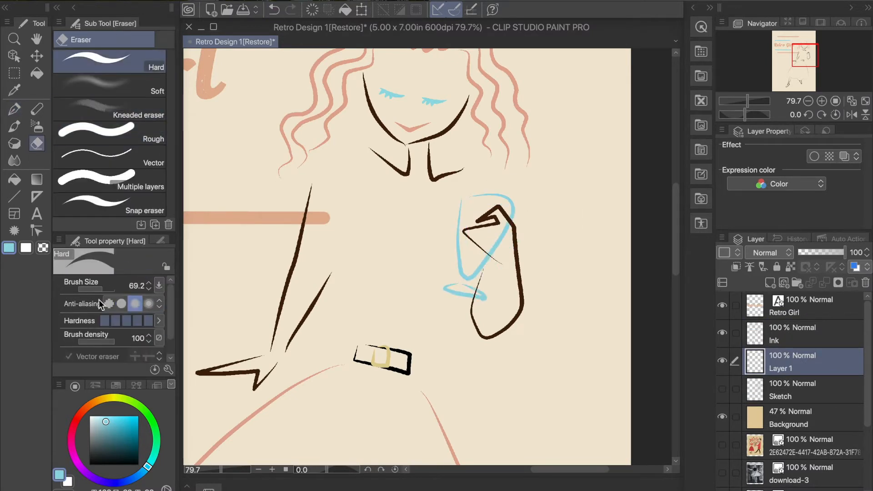
left_click_drag(492, 254, 507, 225)
left_click(802, 334)
left_click(827, 362)
Step: Mix a pale yellow from the salmon stripe's colour, trying out strokes for the topping on the glass
left_click(15, 90)
left_click(236, 218)
left_click(14, 109)
left_click(110, 398)
mouse_move(454, 201)
left_mouse_down()
mouse_move(385, 275)
mouse_move(429, 251)
left_mouse_up()
left_click(274, 9)
left_click(91, 417)
left_click(274, 9)
left_click(94, 420)
left_click(111, 397)
left_click(94, 418)
left_click_drag(415, 208, 378, 296)
key("ctrl+z")
Step: Draw a wavy pale cream topping along the rim of the glass
left_click(95, 416)
mouse_move(453, 191)
left_mouse_down()
mouse_move(475, 166)
mouse_move(521, 199)
mouse_move(514, 193)
left_mouse_up()
key("ctrl+z")
key("ctrl+z")
Step: Mix a red from the salmon colour and draw a small open cherry at the edge of the cream topping
left_click(79, 416)
left_click(261, 213, "alt")
left_click(79, 417)
left_click_drag(114, 421, 113, 428)
left_click(511, 175)
key("ctrl+z")
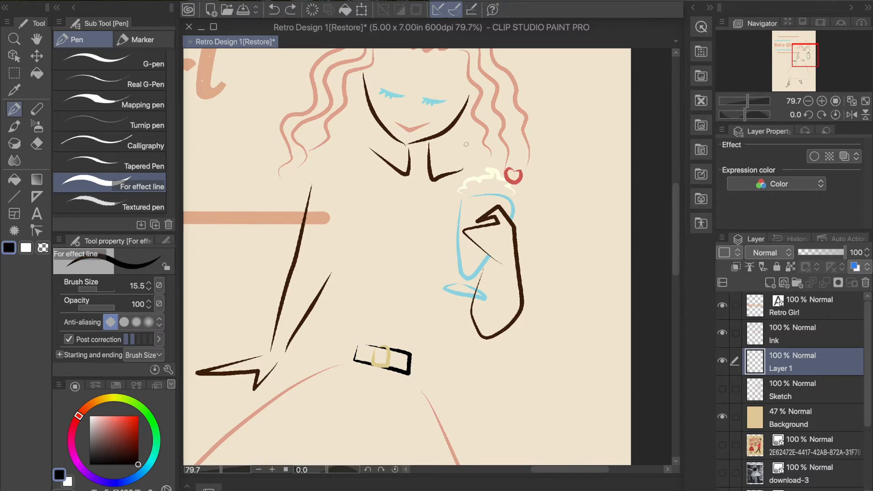
left_click(268, 10)
mouse_move(518, 177)
left_mouse_down()
mouse_move(504, 147)
mouse_move(518, 187)
left_mouse_up()
key("ctrl+z")
Step: Draw a small light green leaf beside the cherry
left_click(137, 464)
key("ctrl+z")
left_click(291, 137, "alt")
left_click(152, 421)
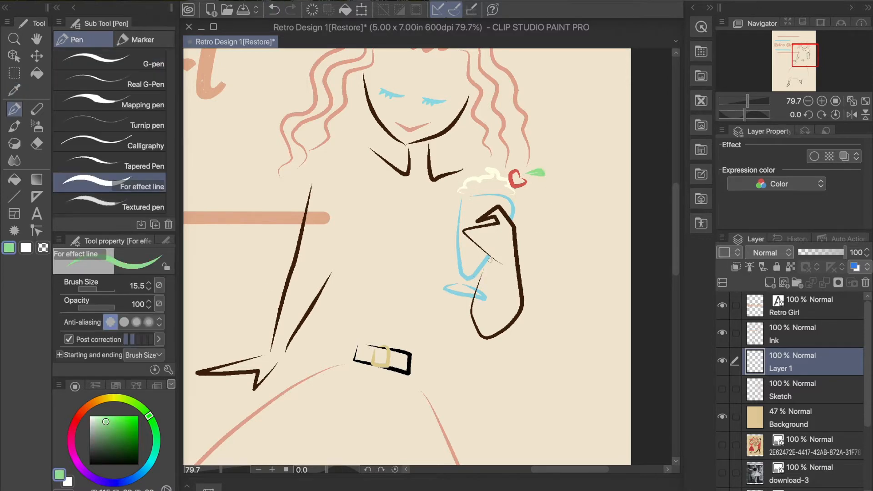
Step: Sample the cherry's red for the pen and make the Ink layer active, undoing the test strokes
scroll(580, 199, "up", 3)
left_click(14, 90)
left_click(517, 340)
left_click(14, 109)
mouse_move(468, 180)
left_mouse_down()
mouse_move(468, 190)
mouse_move(468, 179)
left_mouse_up()
left_click(274, 9)
left_click(802, 333)
left_click(273, 9)
mouse_move(676, 230)
left_mouse_down()
mouse_move(676, 255)
mouse_move(676, 248)
left_mouse_up()
left_click_drag(358, 413, 415, 417)
left_click_drag(676, 228, 676, 256)
left_click(273, 9)
mouse_move(358, 279)
left_mouse_down()
mouse_move(348, 162)
mouse_move(412, 279)
mouse_move(445, 188)
mouse_move(440, 289)
mouse_move(378, 191)
mouse_move(439, 290)
mouse_move(418, 285)
mouse_move(449, 200)
mouse_move(431, 289)
mouse_move(416, 284)
mouse_move(384, 198)
mouse_move(468, 218)
left_mouse_up()
scroll(499, 312, "down", 3)
key("ctrl+z")
key("ctrl+z")
left_click(273, 9)
left_click(273, 9)
left_click(273, 9)
key("ctrl+z")
key("ctrl+z")
key("ctrl+z")
key("ctrl+z")
Step: Draw a red sweetheart bodice outline above the belt on the Ink layer, with the brush size at 18.0
mouse_move(385, 198)
left_mouse_down()
mouse_move(463, 213)
mouse_move(435, 287)
mouse_move(426, 199)
mouse_move(433, 305)
left_mouse_up()
scroll(462, 243, "down", 3)
scroll(449, 238, "up", 4)
key("ctrl+z")
key("ctrl+z")
key("ctrl+z")
left_click(147, 282)
left_click(274, 9)
left_click(290, 10)
left_click(274, 9)
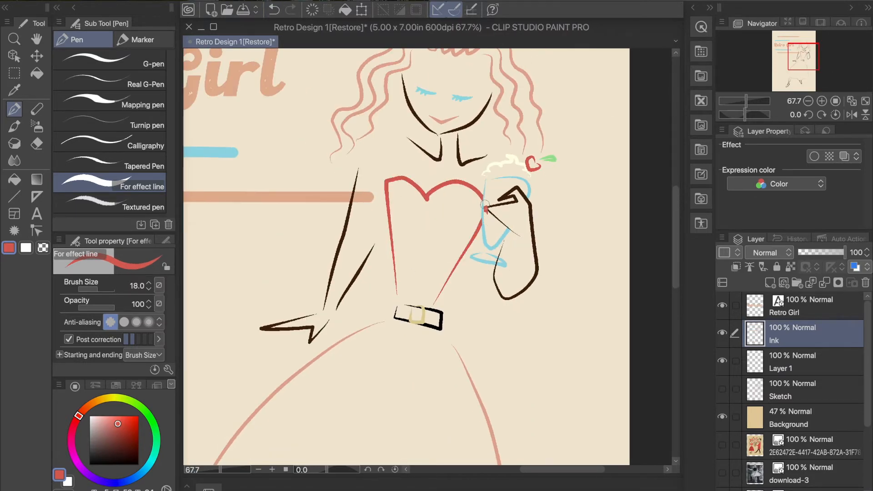
Step: Undo the last stray marks at the bodice corner next to the glass
scroll(485, 205, "up", 6)
key("ctrl+z")
scroll(479, 197, "down", 5)
scroll(435, 220, "down", 2)
scroll(435, 219, "left", 2)
scroll(435, 220, "up", 2)
left_click(279, 11)
left_click(279, 11)
Step: Make Layer 1 active for the pen and undo the test strokes drawn over the belt area
left_click(802, 362)
left_click(14, 90)
left_click(557, 211)
left_click(14, 109)
mouse_move(417, 355)
left_mouse_down()
mouse_move(502, 285)
mouse_move(459, 351)
mouse_move(471, 240)
mouse_move(467, 343)
left_mouse_up()
left_click(276, 10)
left_click(278, 11)
mouse_move(417, 355)
left_mouse_down()
mouse_move(409, 234)
mouse_move(465, 359)
mouse_move(506, 268)
mouse_move(473, 349)
left_mouse_up()
left_click(278, 11)
Step: Sample the glass's light blue and repaint its left edge over the red bodice corner, with the brush size at 12.0
scroll(510, 278, "up", 5)
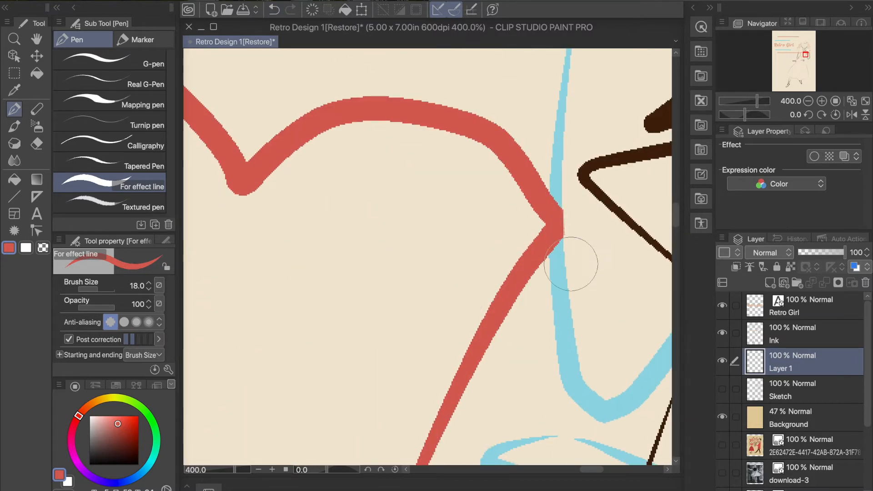
left_click(558, 253, "alt")
left_click(275, 10)
left_click(148, 288)
mouse_move(557, 200)
left_mouse_down()
mouse_move(558, 273)
mouse_move(557, 264)
left_mouse_up()
left_click(274, 9)
left_click(274, 10)
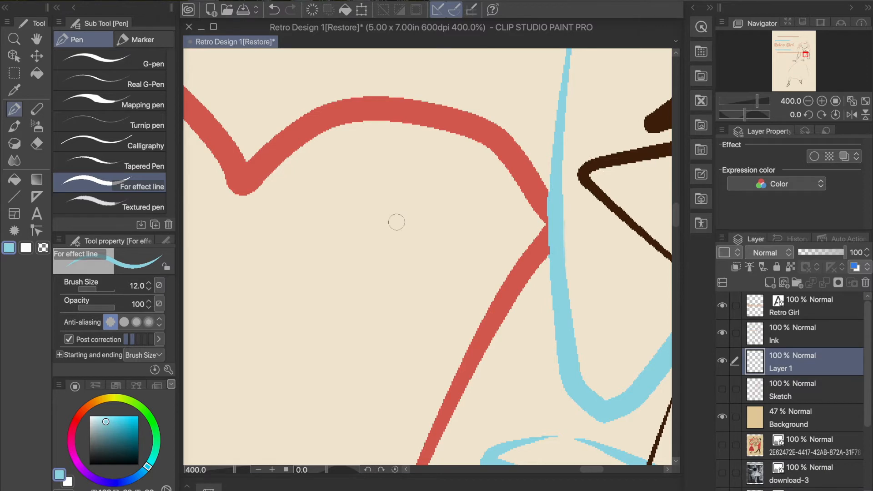
Step: Sample pink as the pen colour and undo the test strokes
scroll(396, 222, "down", 5)
left_click_drag(556, 470, 543, 470)
left_click(278, 198, "alt")
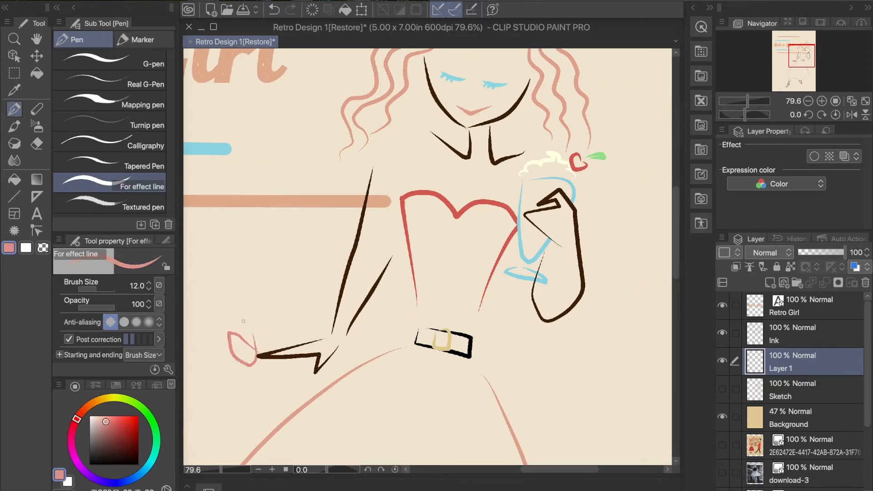
scroll(545, 118, "up", 3)
left_click_drag(506, 252, 567, 289)
key("ctrl+z")
Step: Add a new layer below Layer 1 and fill the inside of the glass with pink on it
left_click(769, 282)
left_click_drag(785, 352, 785, 391)
mouse_move(506, 253)
left_mouse_down()
mouse_move(514, 363)
mouse_move(509, 253)
left_mouse_up()
key("g")
left_click(527, 315)
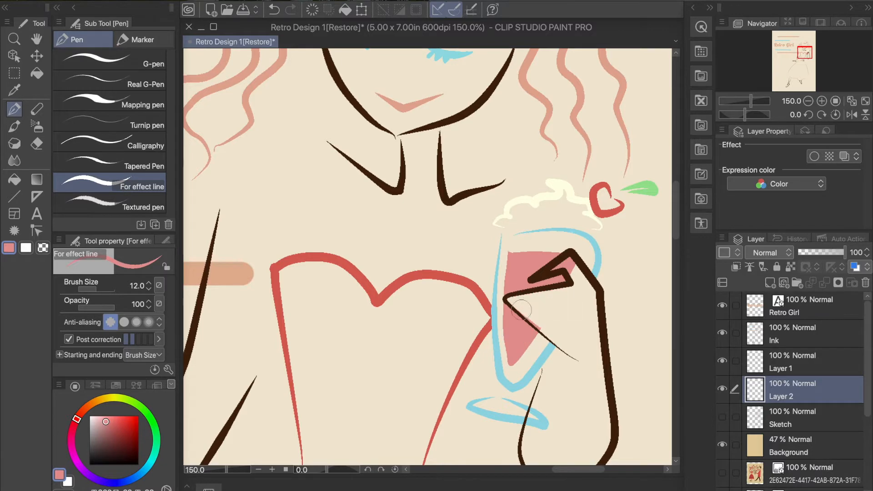
Step: Make Layer 1 active again and undo the stray mark beside the hair clip
scroll(576, 292, "down", 5)
left_click_drag(565, 470, 567, 471)
left_click_drag(676, 257, 678, 303)
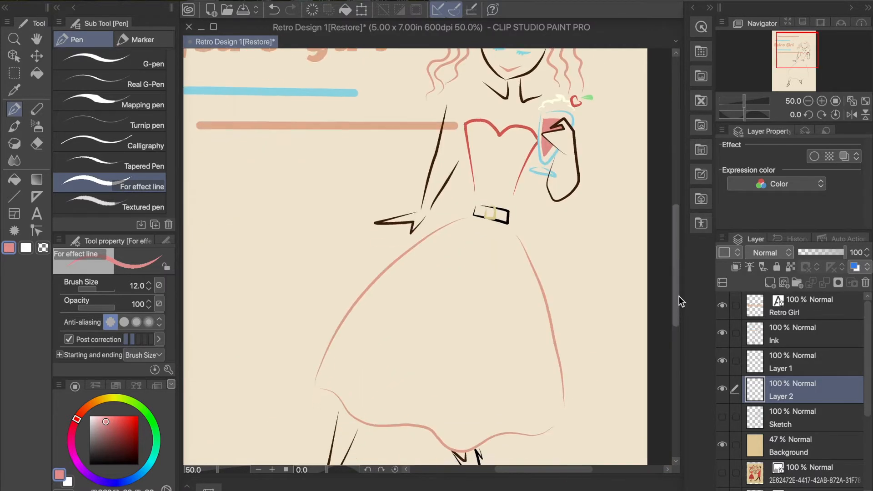
key("alt")
scroll(601, 311, "down", 2)
scroll(601, 162, "up", 3)
scroll(605, 159, "down", 1)
left_click(792, 361)
left_click_drag(531, 135, 534, 124)
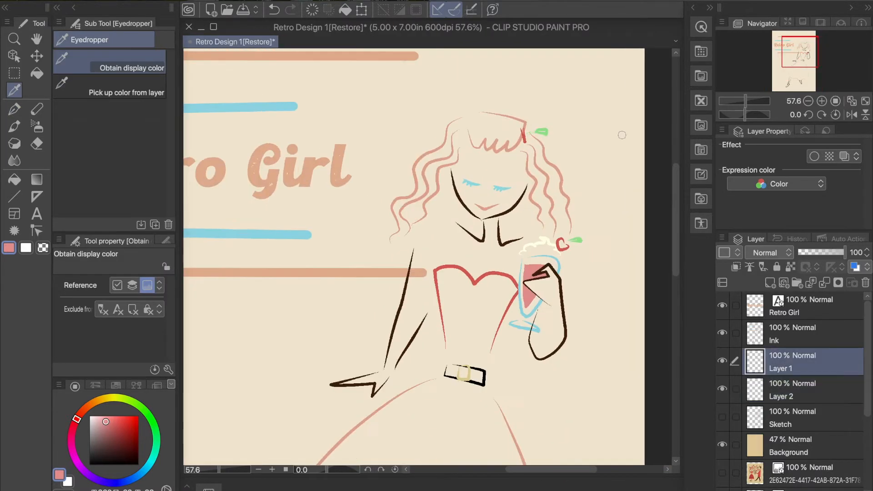
left_click(274, 9)
Step: Sample the eyelashes' light blue for the For effect line pen and set the brush size to 69.2
scroll(684, 281, "down", 3)
scroll(691, 273, "up", 3)
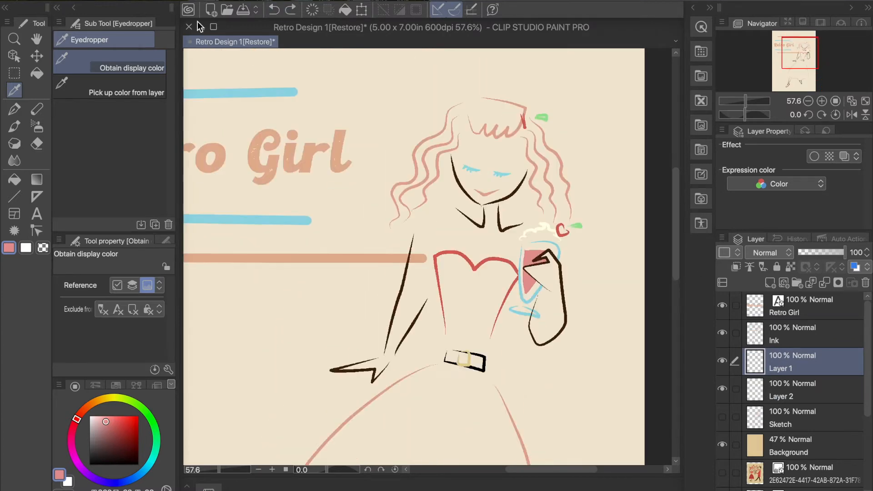
left_click(471, 169)
left_click(13, 110)
scroll(538, 472, "down", 5)
left_click_drag(537, 470, 527, 470)
left_click(102, 289)
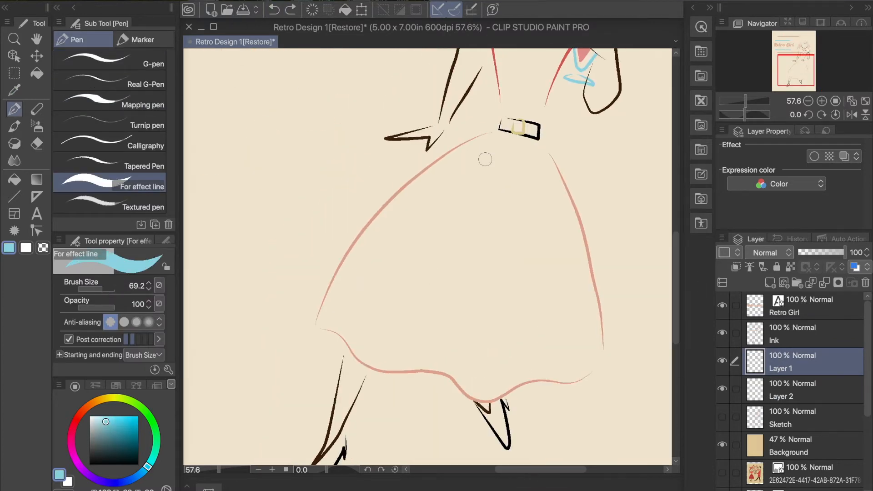
left_click(274, 9)
left_click(482, 149)
left_click(522, 207)
left_click(394, 233)
left_click(437, 265)
left_click(274, 9)
Step: Scatter light blue polka dots of varied sizes across the whole skirt, from the belt to the hem, on Layer 1
left_click(484, 144)
left_click(511, 156)
left_click(450, 172)
left_click(508, 230)
left_click(556, 235)
left_click(448, 253)
left_click(496, 269)
left_click(449, 295)
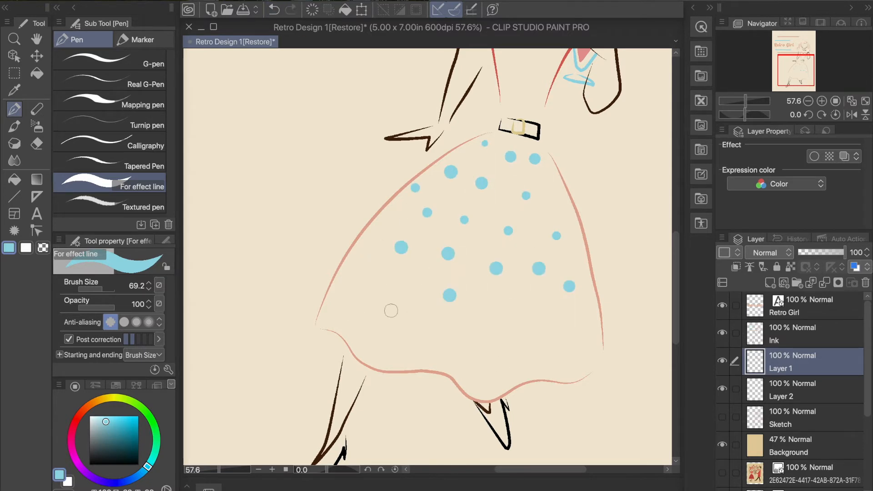
left_click(361, 274)
left_click(592, 333)
left_click(530, 354)
left_click(514, 316)
left_click(470, 359)
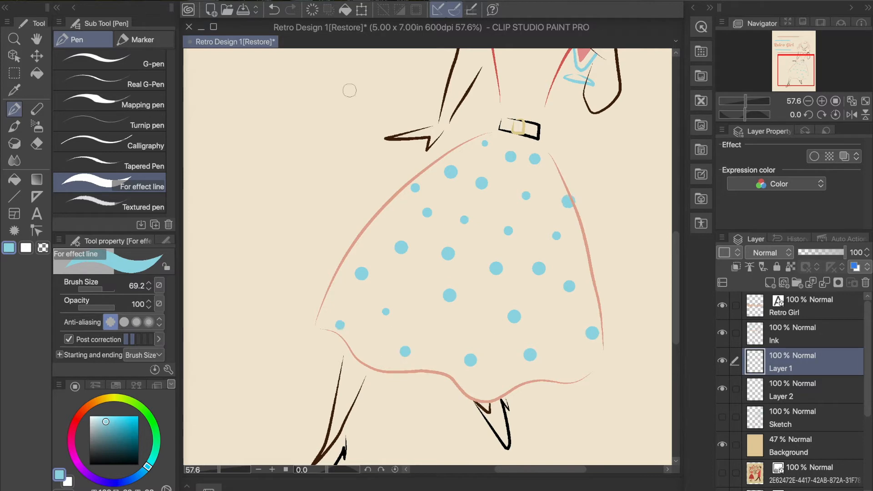
Step: Sample the bodice's red as the drawing colour
scroll(583, 206, "down", 3)
left_click_drag(676, 306, 676, 269)
left_click(15, 90)
left_click(532, 203)
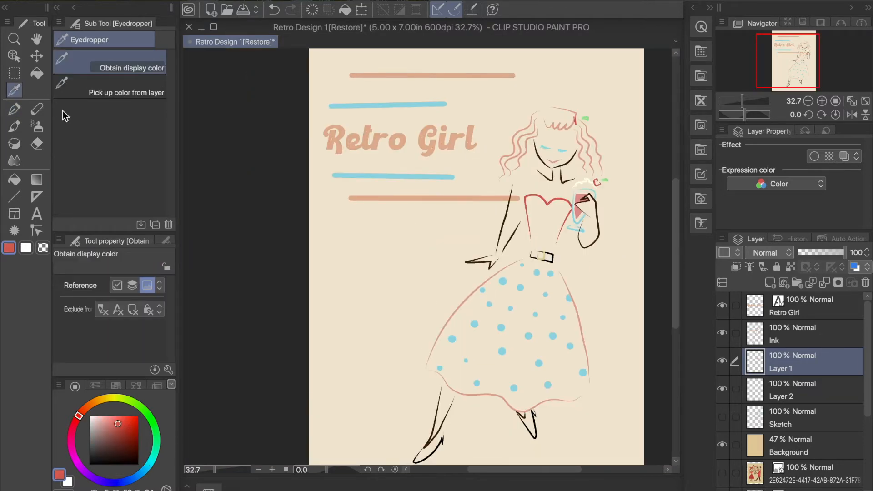
left_click(14, 180)
left_click(543, 228)
left_click(273, 10)
Step: Colour the inside of both shoes red with the Mapping pen on Layer 1
scroll(507, 432, "up", 5)
scroll(507, 433, "down", 4)
left_click(14, 109)
left_click(140, 99)
mouse_move(307, 300)
left_mouse_down()
mouse_move(275, 328)
mouse_move(298, 291)
left_mouse_up()
mouse_move(283, 323)
left_mouse_down()
mouse_move(313, 299)
mouse_move(324, 271)
mouse_move(316, 300)
mouse_move(330, 285)
mouse_move(339, 256)
left_mouse_up()
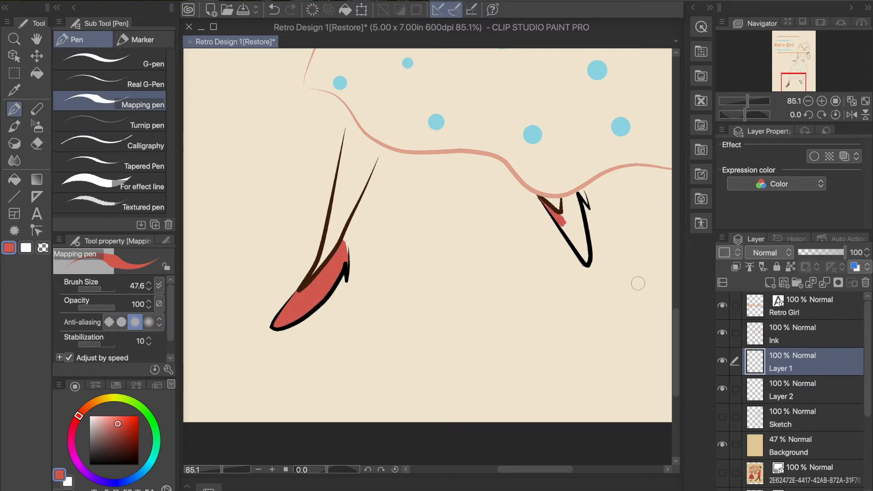
left_click_drag(563, 221, 579, 247)
left_click_drag(566, 198, 579, 191)
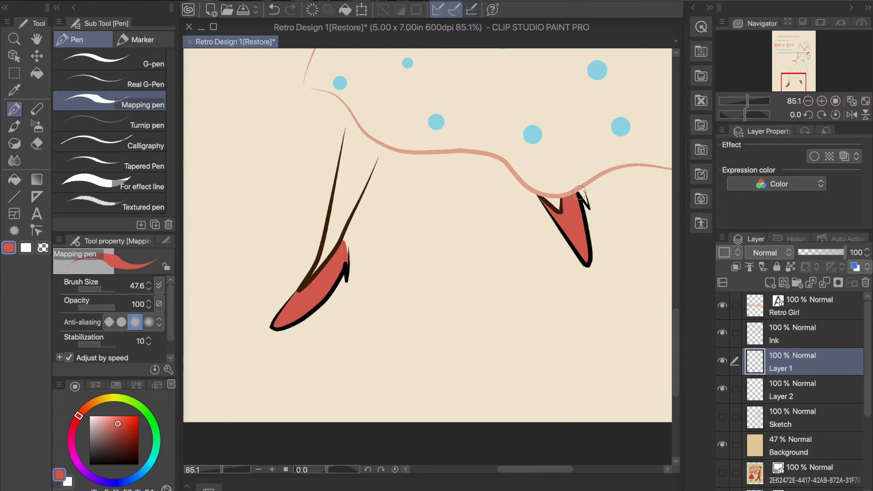
scroll(621, 182, "up", 1)
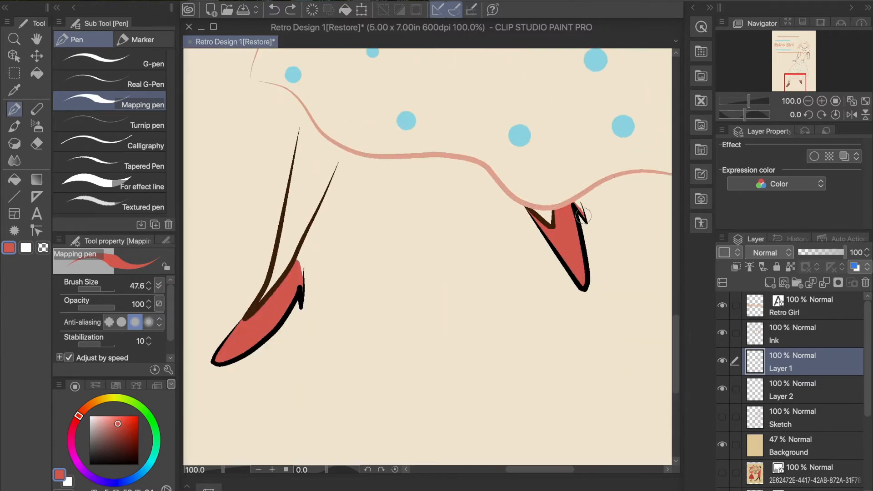
Step: Sample the hair's pink for the For effect line pen and undo the test dot on the skirt
scroll(585, 216, "down", 5)
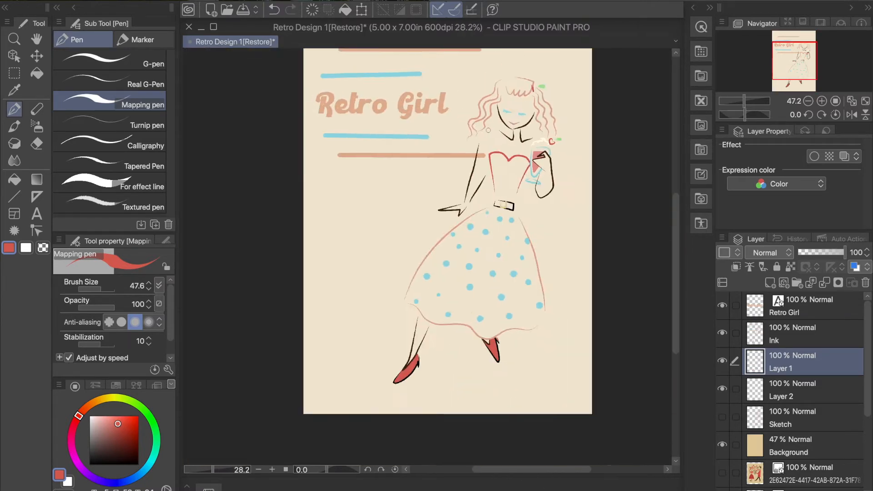
scroll(509, 112, "up", 1)
left_click(476, 124, "alt")
key("ctrl+z")
left_click(109, 182)
left_click(439, 314)
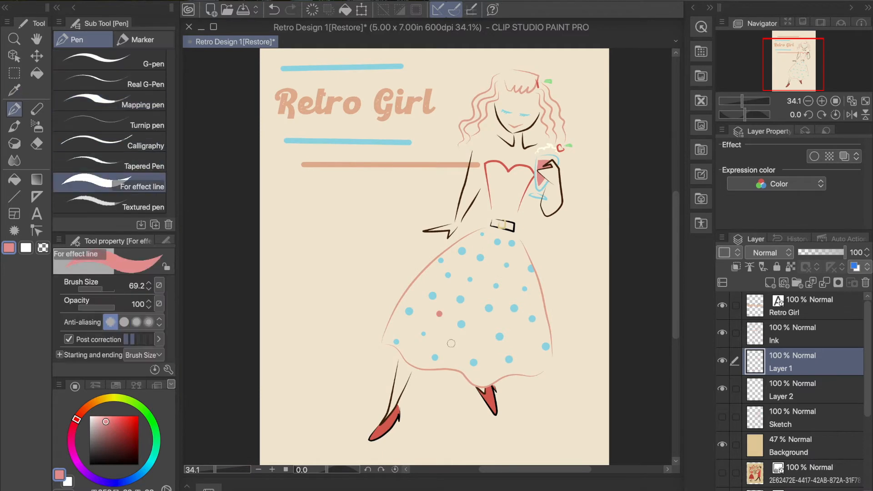
key("ctrl+z")
Step: Scatter small pink dots between the blue ones on the skirt, with the brush size at 27.2
left_click(99, 289)
scroll(673, 279, "up", 3)
scroll(672, 280, "down", 1)
scroll(675, 270, "up", 1)
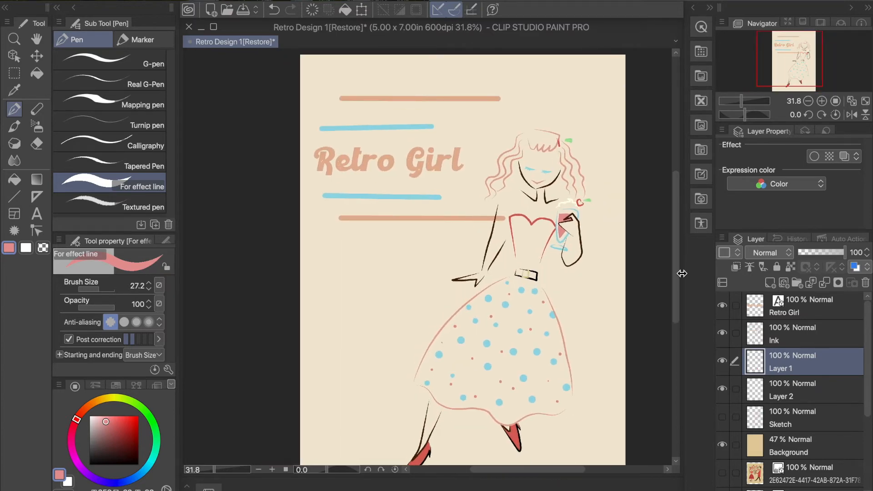
scroll(675, 269, "down", 2)
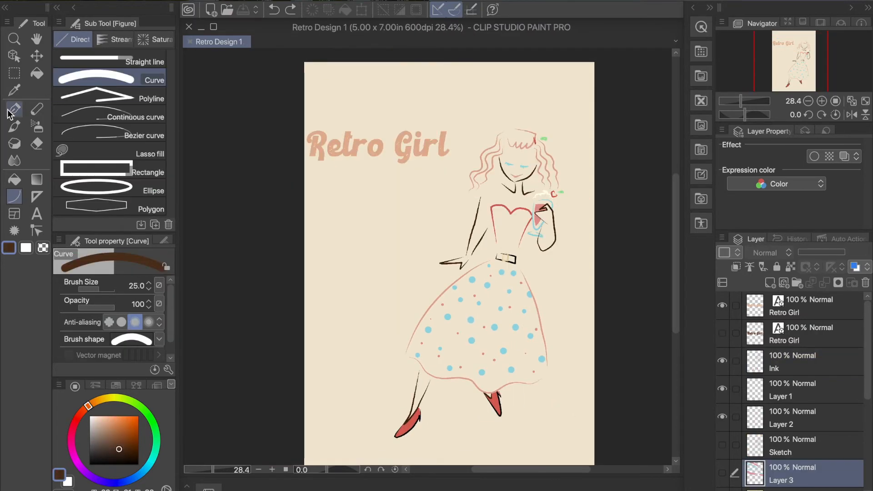
Step: Duplicate the visible Retro Girl text layer and place the copy below the original
key("p")
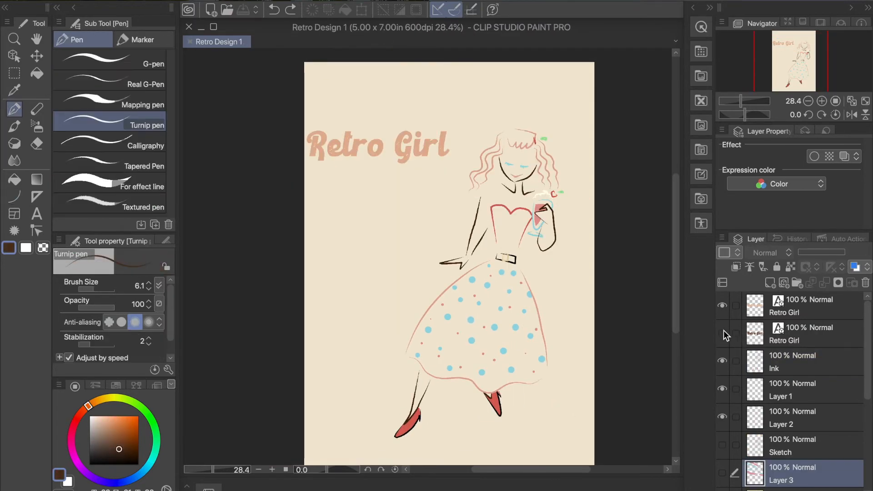
left_click(722, 333)
left_click(722, 333)
left_click(796, 305)
left_click(257, 0)
left_click(318, 87)
left_click_drag(805, 307, 814, 348)
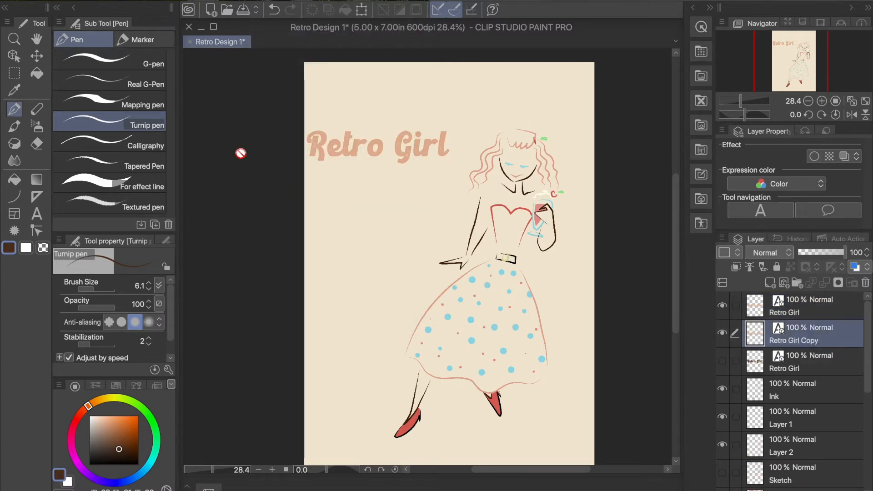
Step: Recolour the copied title dark brown and offset it slightly behind the original as a drop shadow
key("k")
left_click_drag(351, 163, 355, 199)
left_click(36, 213)
left_click(319, 182)
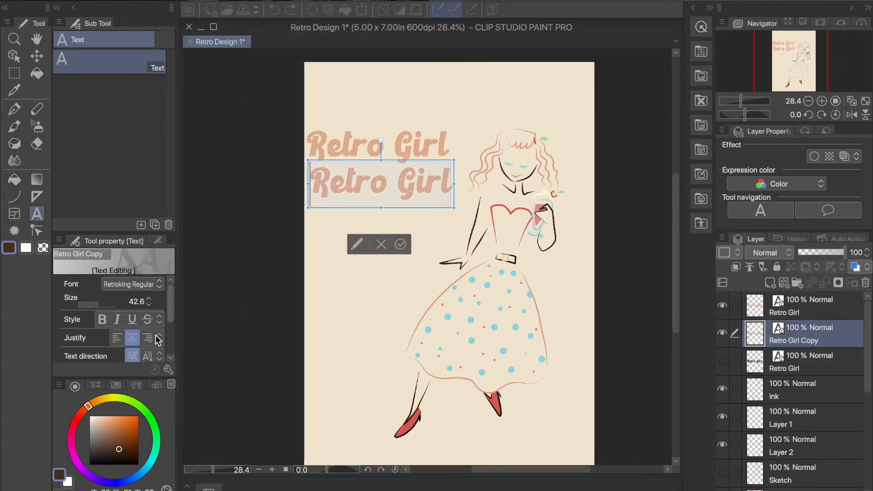
left_click(126, 448)
left_click(400, 244)
left_click_drag(406, 160, 407, 125)
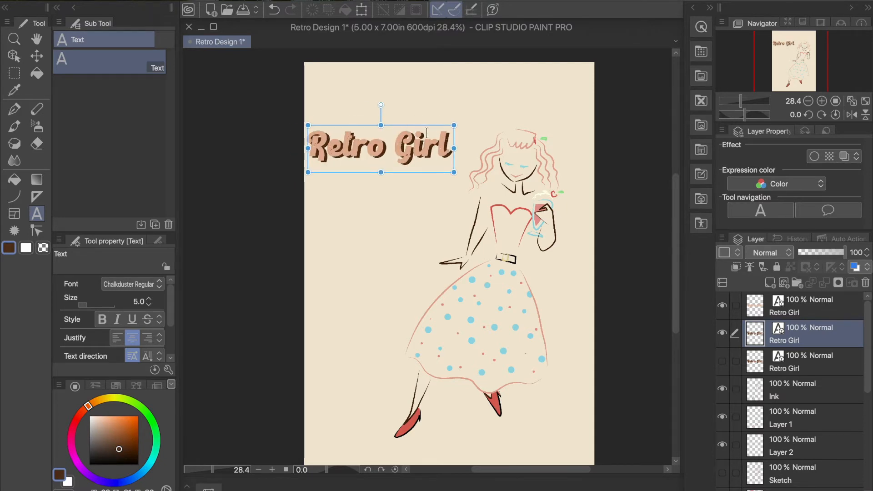
Step: Delete the dark brown copy of the title layer
left_click(14, 109)
left_click(865, 283)
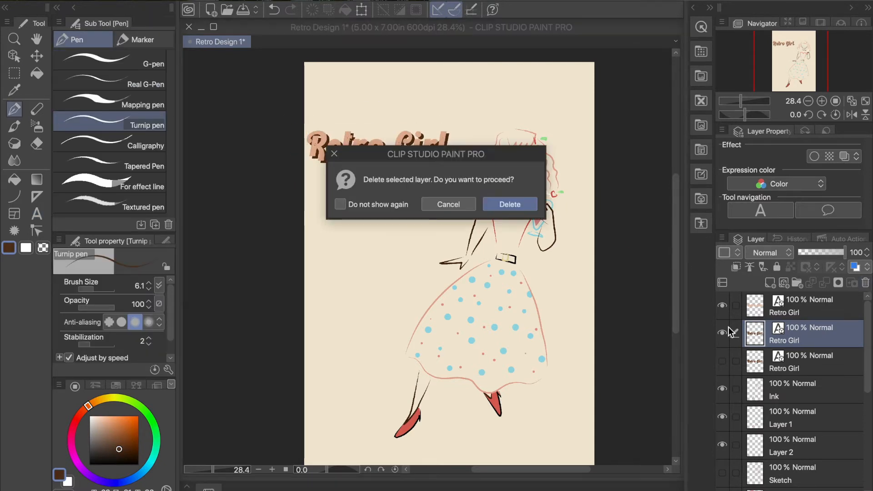
left_click(510, 204)
Step: Show the hidden Retro Girl shadow text layer and the striped Layer 3, and make Layer 3 active
left_click(722, 333)
left_click_drag(866, 369, 866, 417)
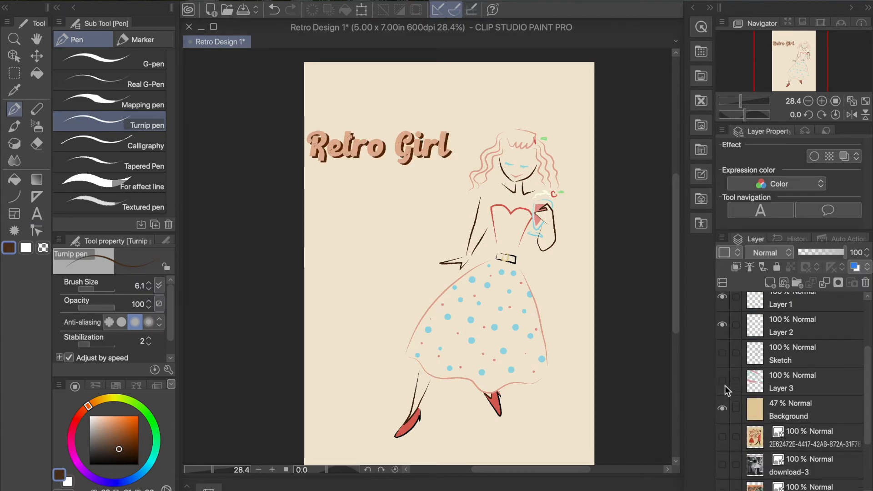
left_click(722, 380)
left_click(802, 381)
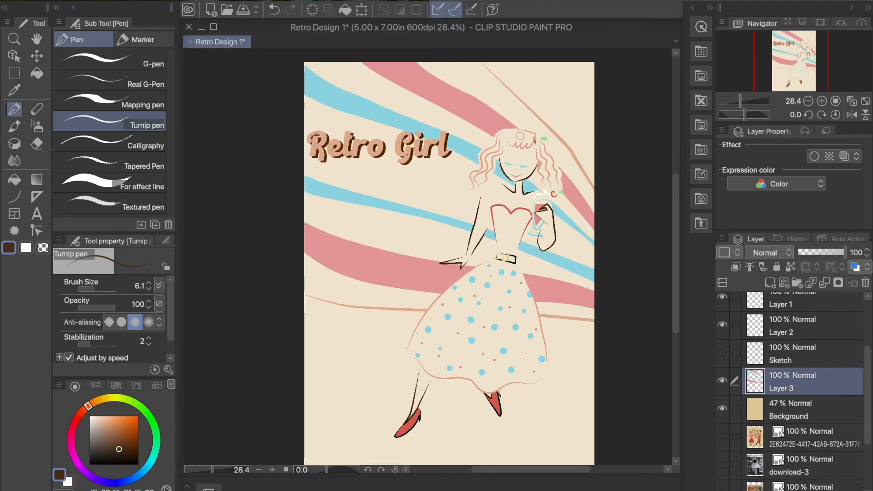
Step: Try to draw a dark brown line across the canvas's upper-right corner with the Curve tool
key("super+z")
left_click(14, 196)
left_click(136, 80)
left_click_drag(522, 69, 580, 136)
left_click(585, 110)
left_click(273, 9)
Step: Pick a greyer dark brown for the line tool and undo the trial curves in the upper-right corner
left_click(148, 289)
left_click(104, 448)
left_click_drag(528, 76, 583, 138)
left_click(570, 101)
left_click(274, 9)
left_click_drag(525, 70, 587, 122)
left_click(273, 11)
left_click(273, 11)
left_click(274, 10)
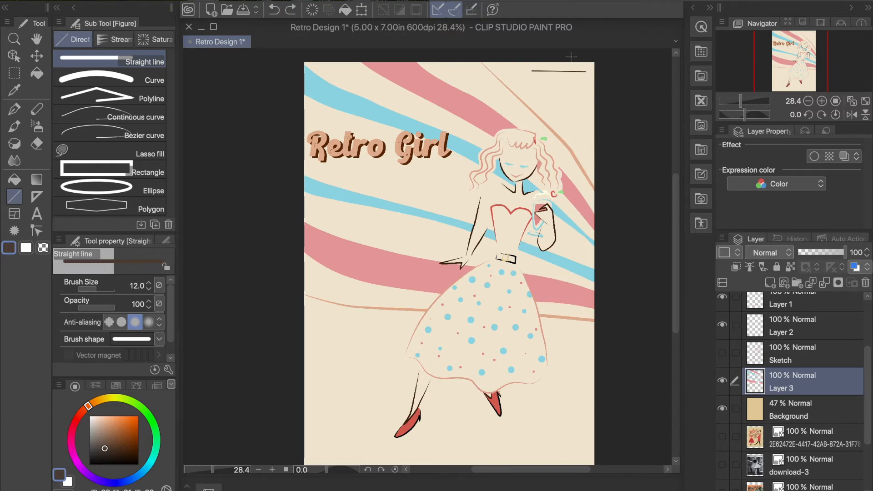
Step: Draw a dark brown right-angle bracket inside the canvas's upper-right corner with the Straight line tool at brush size 12.0
scroll(592, 74, "up", 5)
scroll(592, 74, "down", 1)
left_click_drag(676, 191, 677, 175)
left_click(274, 10)
mouse_move(434, 141)
left_mouse_down()
mouse_move(576, 140)
mouse_move(570, 292)
mouse_move(575, 282)
left_mouse_up()
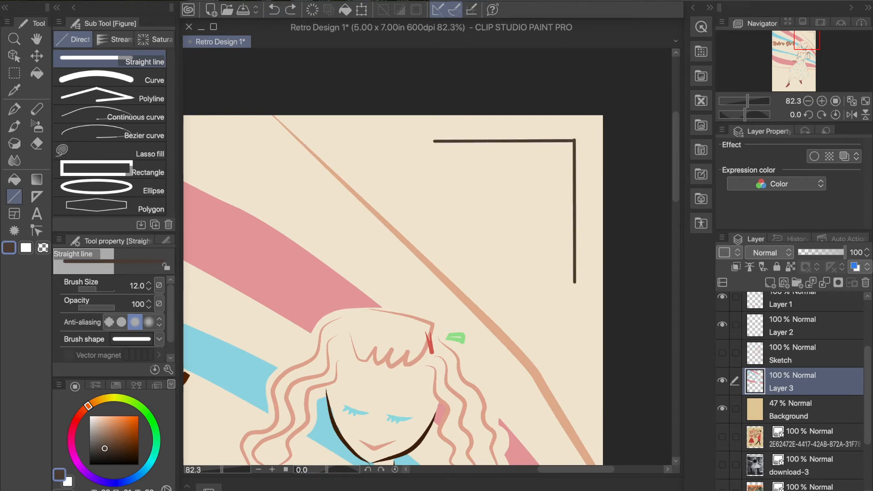
key("ctrl+z")
scroll(586, 139, "down", 3)
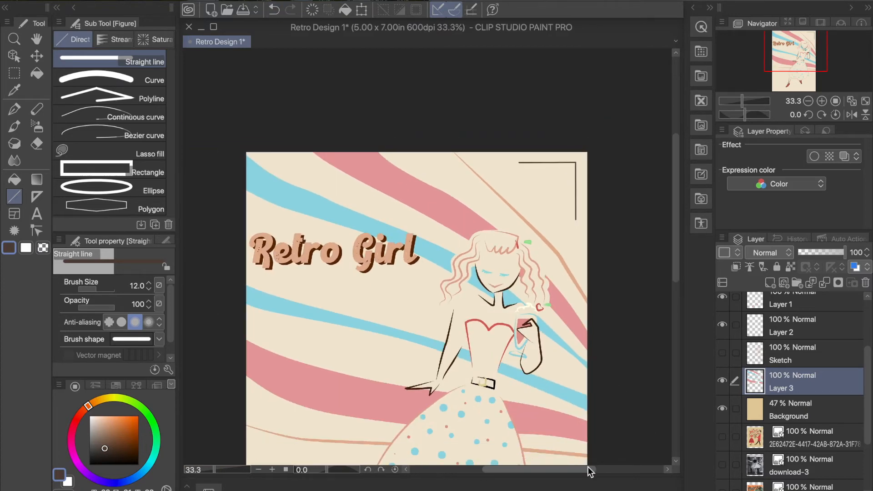
Step: Try to draw a thinner horizontal line inside the corner bracket with the Straight line tool at brush size 8.0
scroll(621, 207, "up", 3)
left_click(149, 289)
left_click_drag(493, 95, 609, 96)
key("ctrl+z")
left_click(148, 288)
mouse_move(498, 121)
left_mouse_down()
mouse_move(595, 134)
mouse_move(583, 121)
left_mouse_up()
key("ctrl+z")
key("ctrl+z")
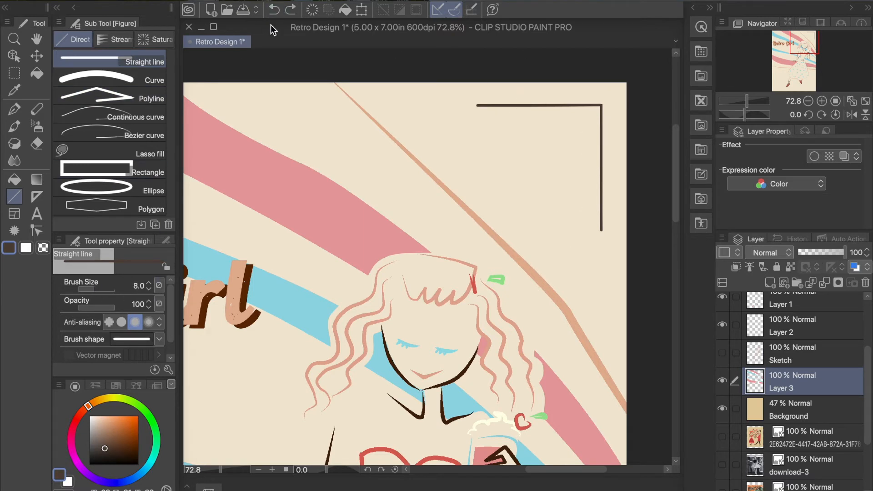
left_click_drag(499, 121, 583, 123)
key("ctrl+z")
Step: Draw a rectangle outline nested inside the corner bracket with the Rectangle tool at brush size 8.0
left_click(163, 175)
left_click(148, 360)
left_click(148, 360)
left_click(148, 360)
left_click_drag(500, 120, 586, 200)
Step: Erase the rectangle's bottom and left sides down to an inner right-angle bracket, and return to the pen
mouse_move(492, 179)
left_mouse_down()
mouse_move(523, 210)
mouse_move(576, 195)
left_mouse_up()
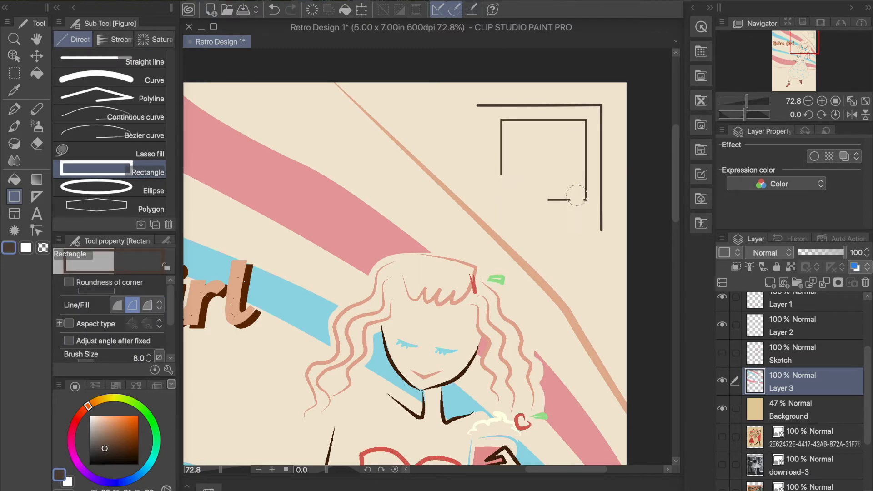
left_click_drag(500, 173, 502, 133)
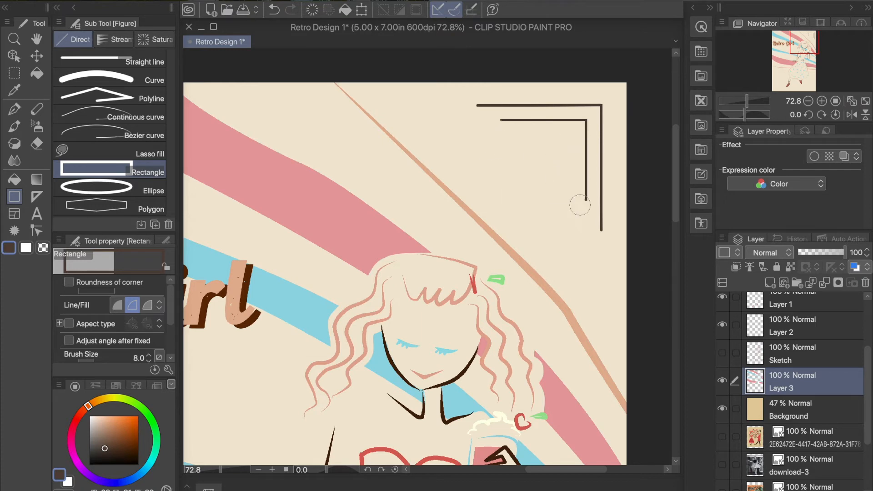
key("p")
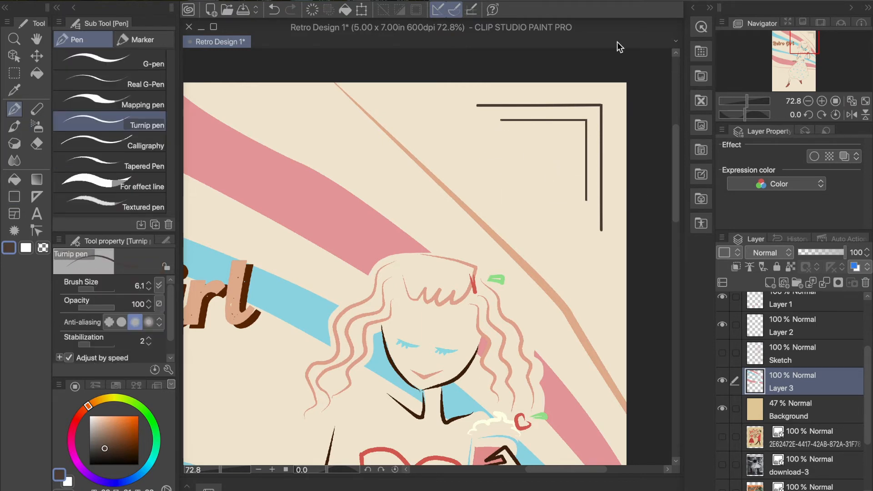
left_click(93, 182)
left_click_drag(97, 288, 97, 288)
left_click(274, 9)
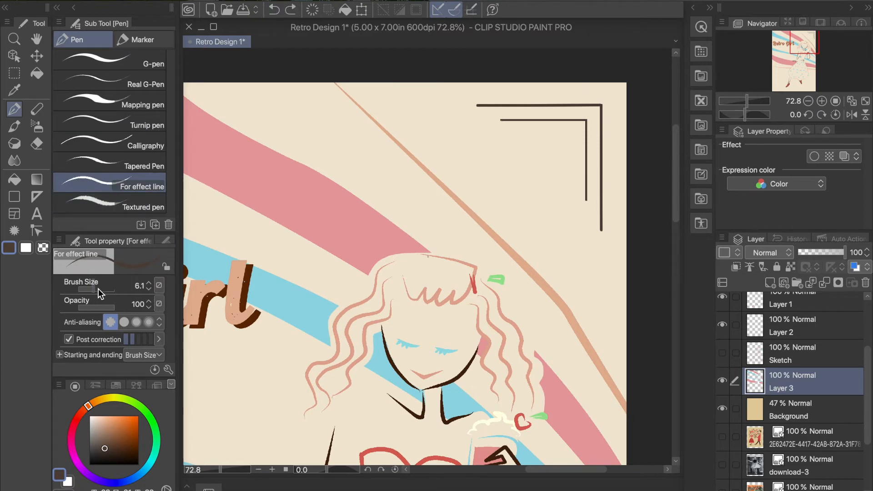
Step: Draw three small teardrops fanning out around the bracket's outer corner with the Mapping pen and fill them dark brown
left_click(143, 101)
left_click_drag(605, 97, 611, 94)
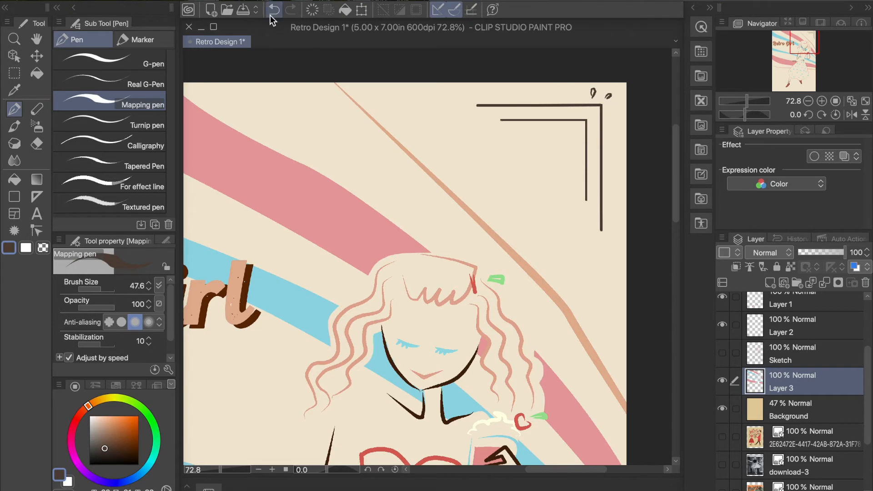
left_click(273, 9)
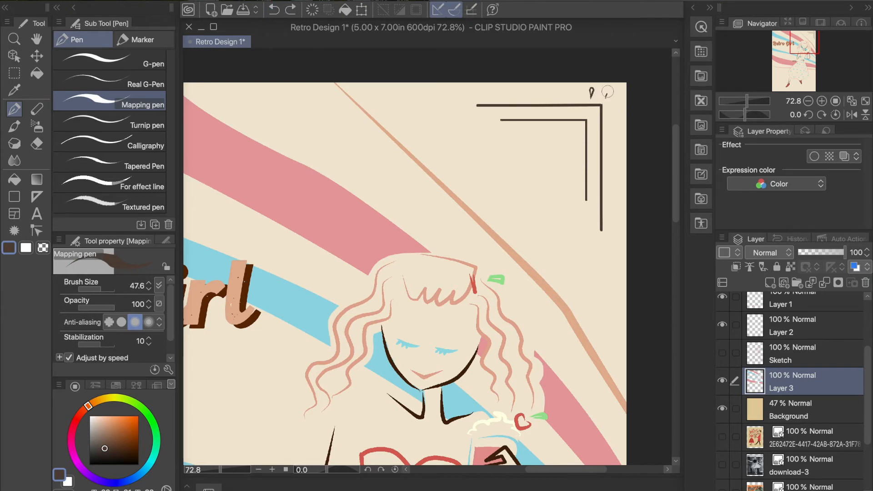
left_click_drag(618, 105, 613, 108)
key("g")
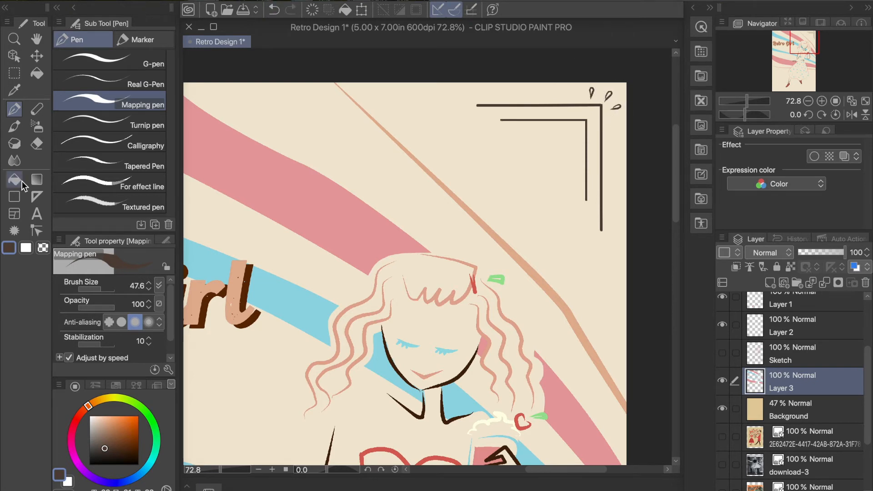
key("p")
scroll(607, 100, "up", 5)
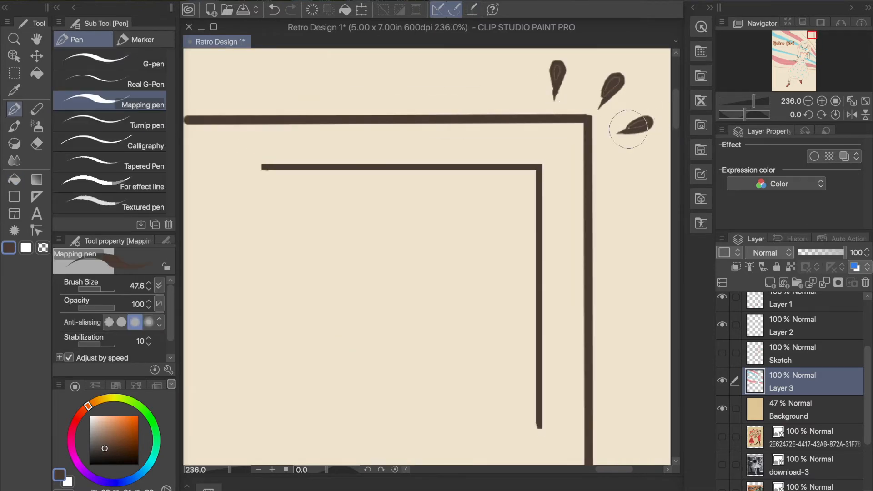
scroll(590, 176, "down", 5)
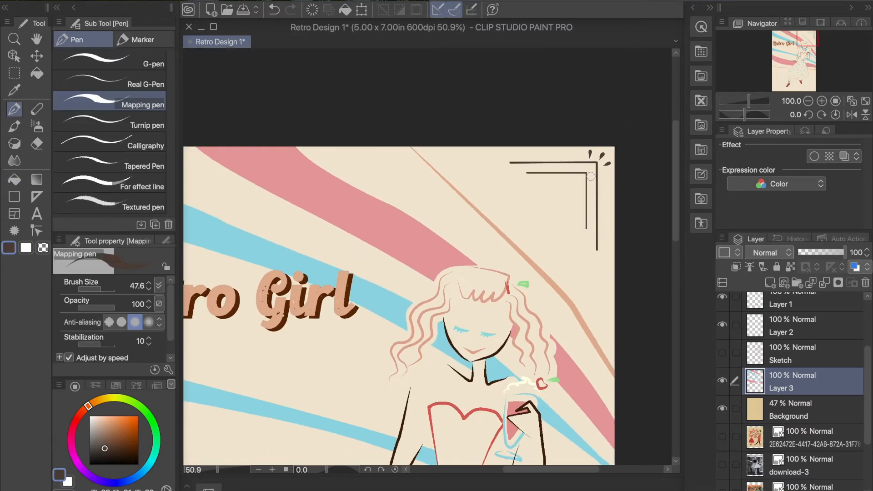
Step: Lasso the three teardrops and move them closer to the bracket's outer corner
left_click_drag(539, 468, 560, 470)
scroll(427, 307, "down", 1)
scroll(427, 306, "up", 1)
left_click_drag(677, 194, 683, 231)
key("super+z")
left_click_drag(677, 269, 683, 246)
left_click(14, 74)
left_click(109, 109)
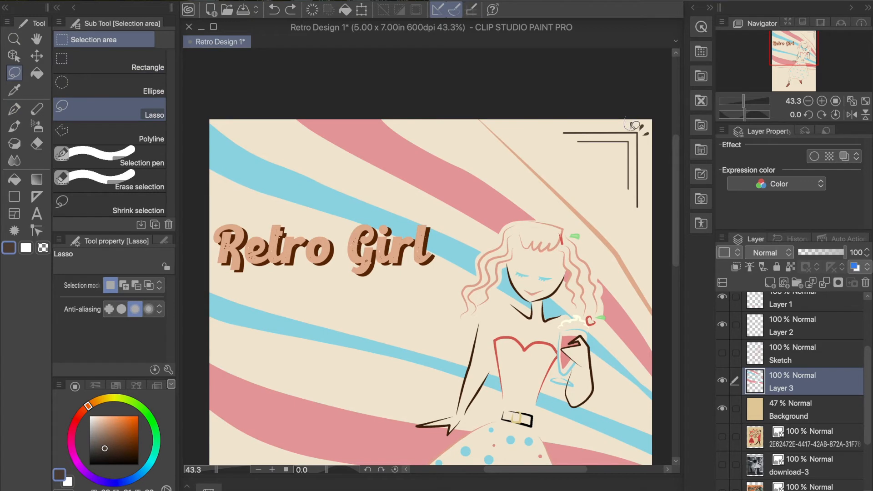
key("k")
mouse_move(656, 130)
left_mouse_down()
mouse_move(648, 117)
mouse_move(663, 148)
mouse_move(646, 131)
mouse_move(650, 137)
left_mouse_up()
key("super+t")
left_click(650, 169)
Step: Lasso the two nested corner brackets without the teardrops, nudge them slightly, and clear the selection
left_click(14, 73)
scroll(634, 149, "up", 5)
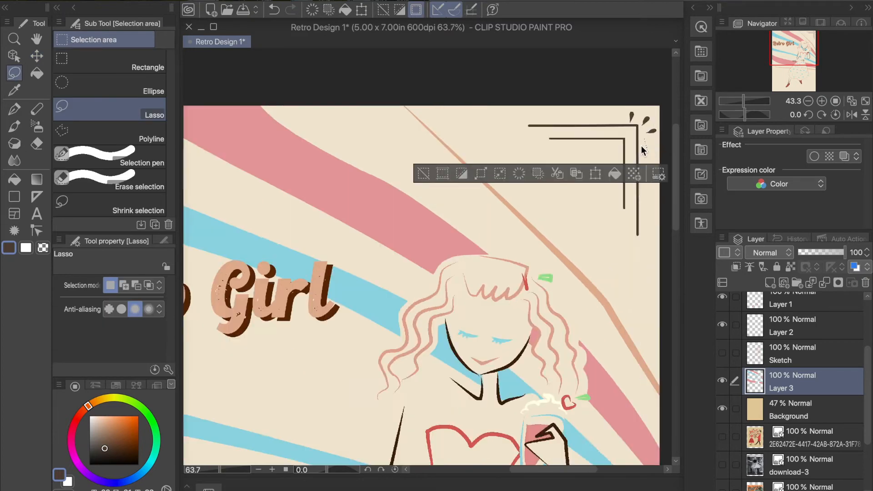
left_click_drag(454, 120, 654, 198)
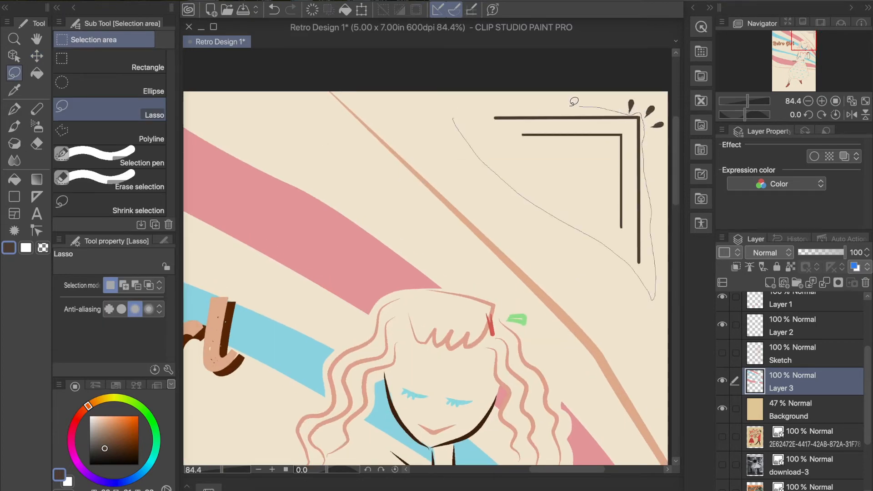
left_click_drag(574, 101, 454, 122)
key("k")
left_click_drag(602, 214, 625, 211)
left_click(14, 73)
key("ctrl+d")
Step: Look over the whole poster, from the corner decoration and title down to the skirt and shoes
left_click(14, 110)
scroll(488, 136, "down", 4)
left_click_drag(582, 469, 561, 470)
scroll(557, 337, "down", 2)
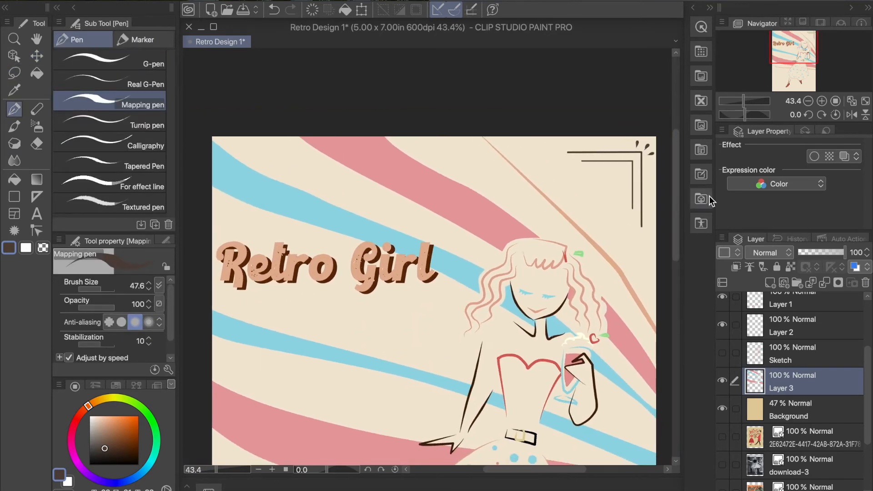
scroll(562, 402, "down", 5)
scroll(546, 273, "up", 1)
scroll(536, 227, "down", 1)
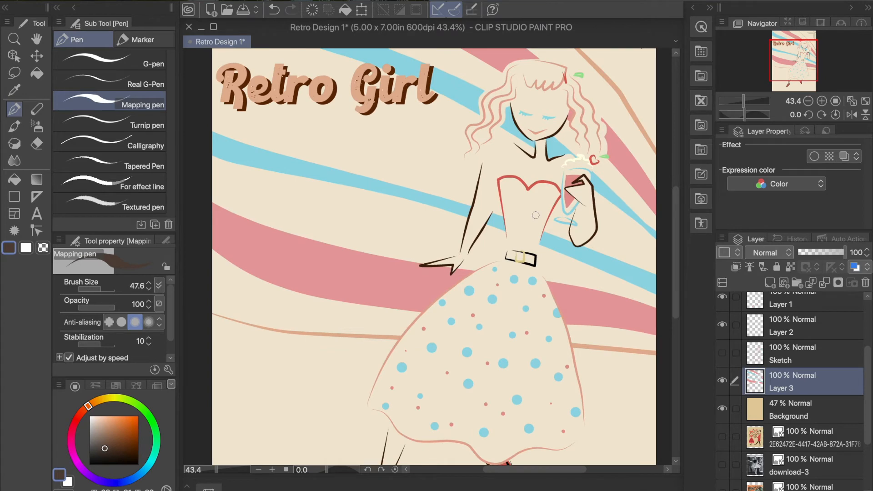
scroll(535, 215, "down", 3)
scroll(674, 271, "down", 1)
Step: Show Layer 3 again while keeping Layer 4 active, and sample the corner bracket's dark colour for the Ellipse tool
left_click(188, 85)
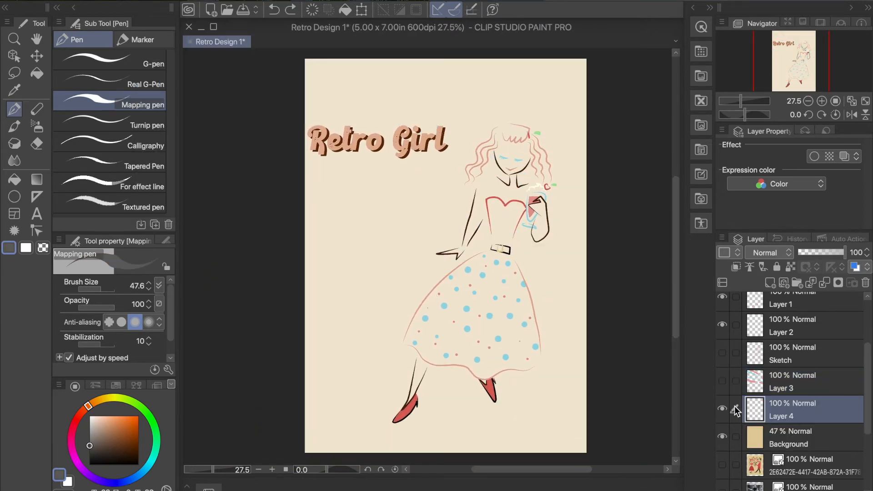
left_click(722, 409)
left_click(722, 408)
left_click(722, 380)
left_click(14, 197)
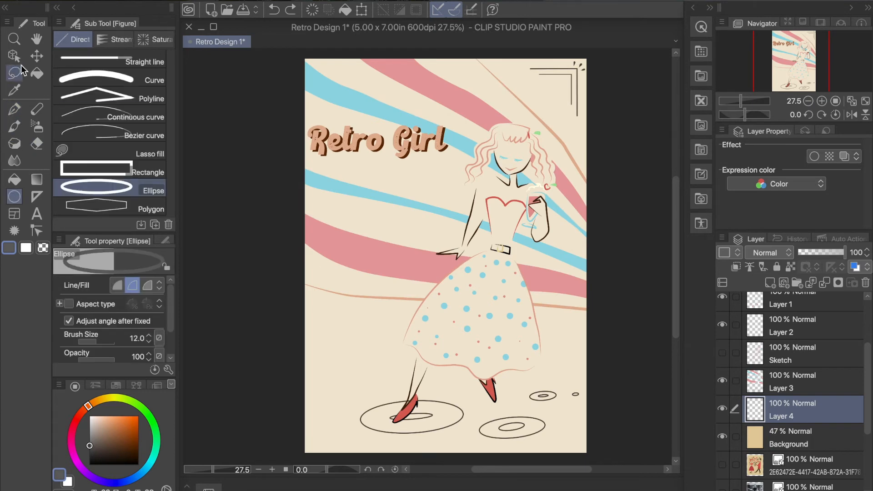
left_click(14, 90)
left_click(577, 108)
left_click(14, 196)
Step: Try to draw tilted ellipses on the empty floor area above the large record
left_click_drag(307, 329, 408, 359)
left_click(408, 358)
left_click_drag(340, 339, 408, 375)
key("ctrl+z")
key("ctrl+z")
key("ctrl+z")
left_click_drag(322, 339, 410, 370)
left_click(415, 355)
left_click(274, 10)
left_click_drag(345, 353, 389, 358)
left_click(387, 352)
double_click(274, 9)
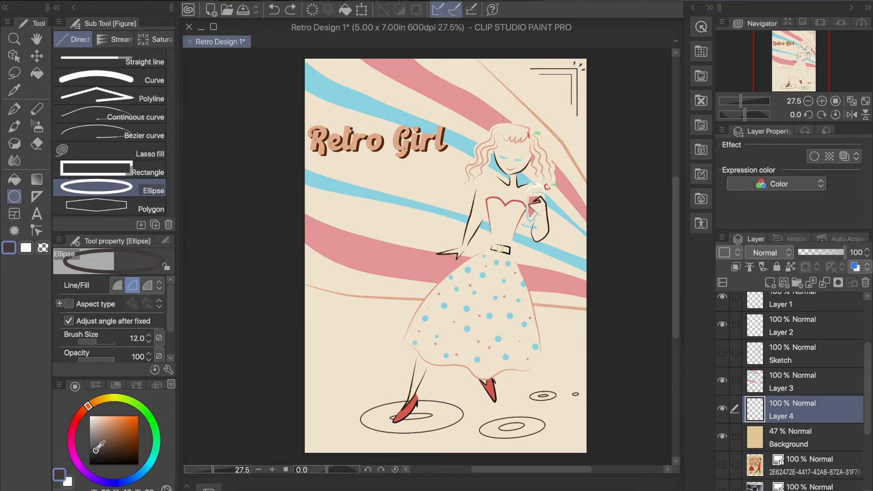
Step: Try to draw a tilted shadow ellipse over the large record and fill it
scroll(466, 417, "up", 2)
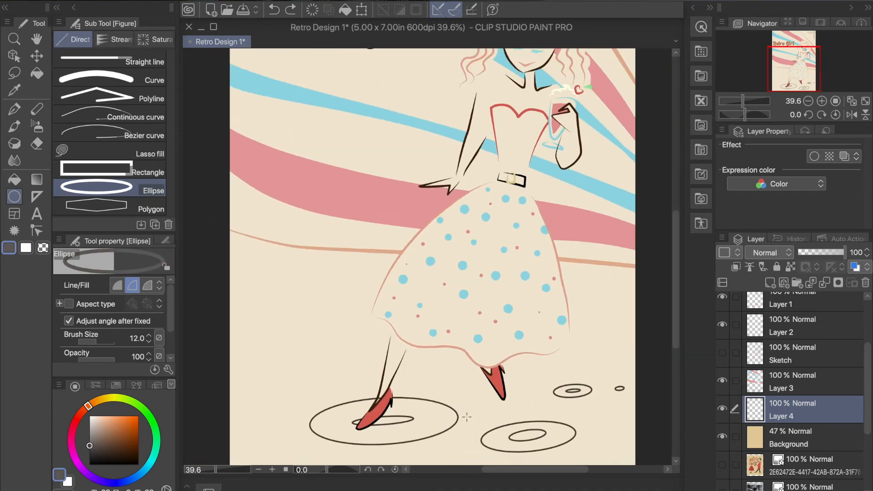
scroll(466, 417, "down", 2)
left_click_drag(314, 357, 450, 383)
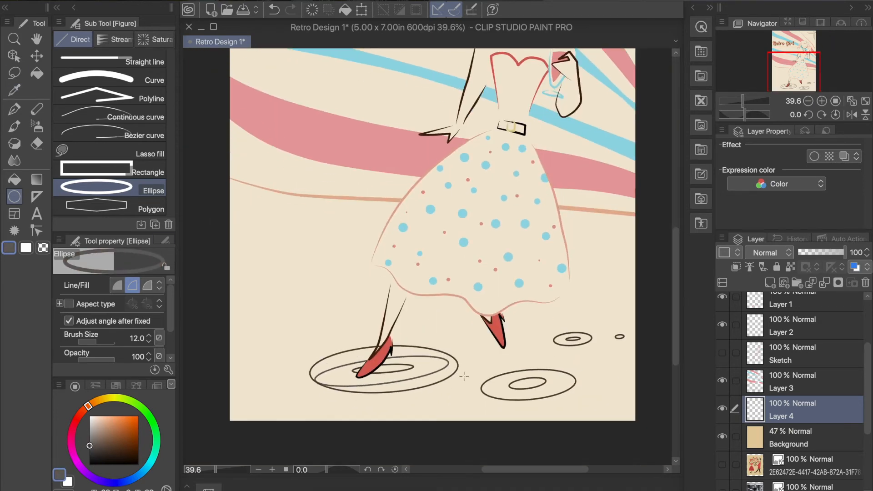
left_click(463, 376)
left_click(14, 179)
left_click(427, 373)
double_click(273, 9)
Step: Draw tilted outer and inner shadow ellipses offset below the large record and fill the ring between them dark grey
left_click(14, 197)
left_click_drag(314, 359, 455, 396)
left_click(461, 390)
mouse_move(350, 381)
left_mouse_down()
mouse_move(411, 386)
mouse_move(411, 370)
left_mouse_up()
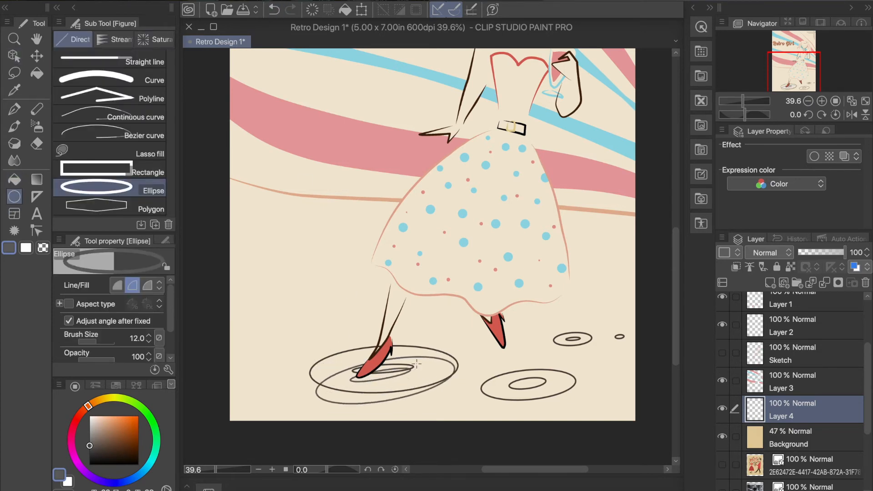
left_click(417, 363)
key("g")
left_click(405, 360)
Step: Try to draw a tilted outer shadow ellipse below the medium record
key("u")
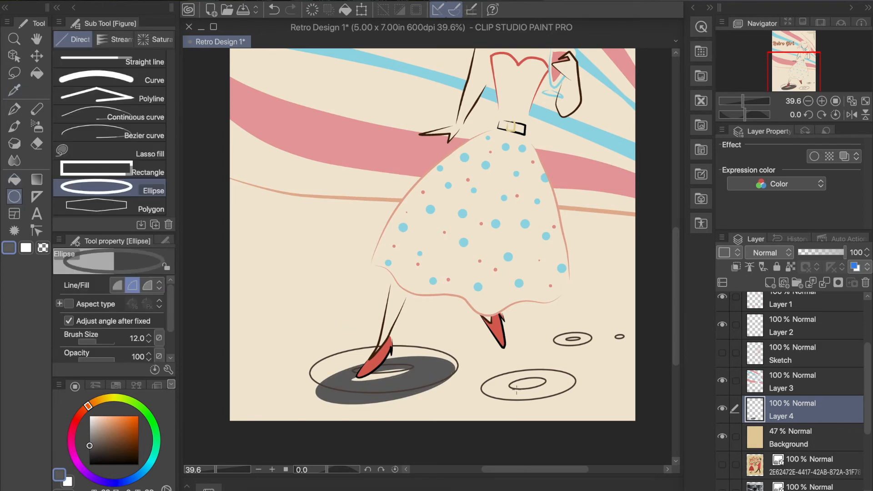
left_click_drag(483, 390, 578, 416)
left_click(581, 404)
key("ctrl+z")
left_click_drag(482, 393, 574, 413)
left_click(580, 396)
key("ctrl+z")
Step: Draw tilted outer and inner shadow ellipses just below the medium record
left_click_drag(484, 385, 576, 411)
left_click(580, 403)
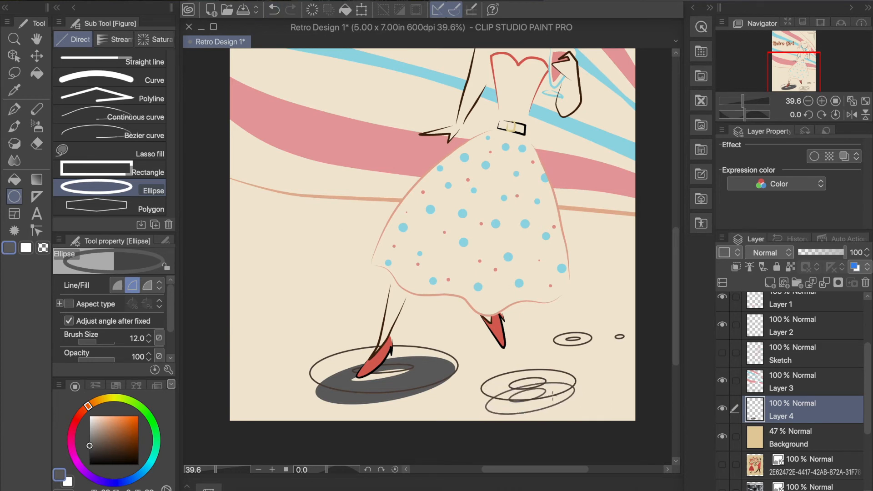
left_click(274, 9)
left_click(547, 394)
Step: Move the medium record's shadow ellipses slightly up toward it and fill the ring between them dark grey
left_click(14, 73)
left_click_drag(513, 357, 516, 357)
left_click(37, 55)
left_click_drag(549, 396, 549, 392)
left_click(14, 73)
left_click(549, 392)
left_click(14, 179)
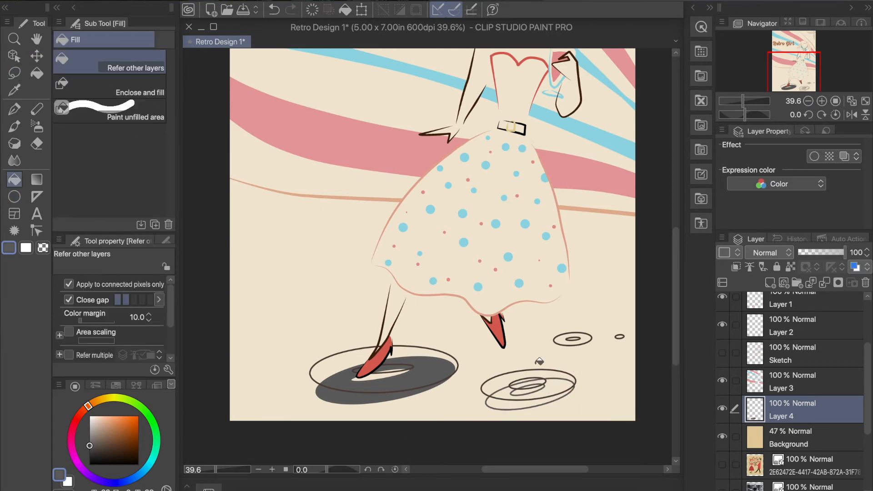
left_click(505, 401)
Step: Draw a tilted shadow ring offset below the small record, redoing misplaced ellipses, and fill it dark grey
left_click(14, 197)
left_click_drag(553, 342, 592, 352)
left_click(592, 306)
left_click(274, 9)
left_click(274, 9)
left_click(291, 9)
left_click(593, 336)
left_click(274, 9)
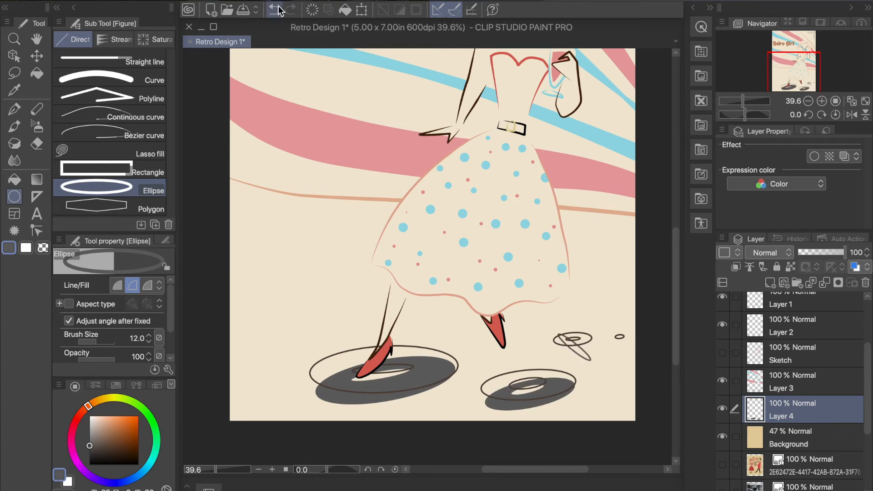
left_click(568, 344)
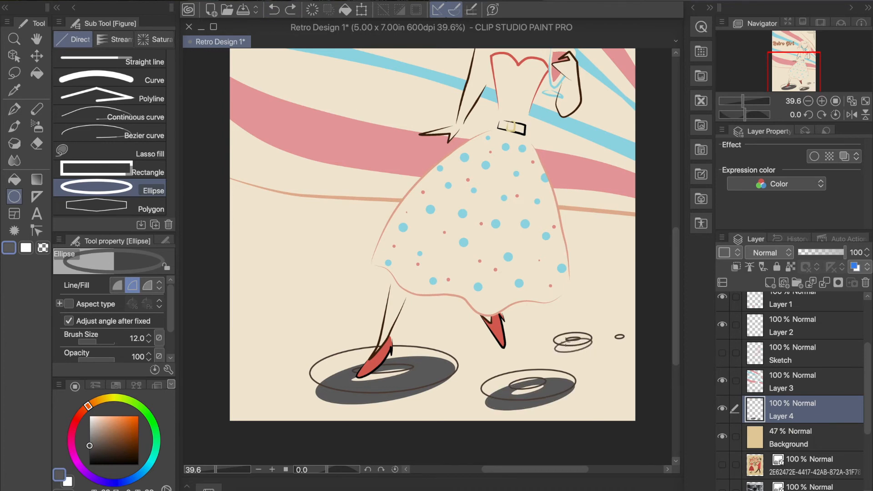
left_click(15, 179)
left_click(573, 348)
Step: Draw a matching tilted shadow ellipse under the tiniest record near the canvas's right edge
left_click(14, 197)
scroll(626, 372, "up", 6)
left_click_drag(564, 170, 617, 185)
left_click(581, 175)
key("ctrl+z")
left_click_drag(561, 168, 614, 183)
left_click(620, 173)
left_click(275, 10)
left_click(621, 172)
left_click_drag(562, 167, 611, 182)
left_click(274, 9)
left_click(623, 170)
scroll(623, 173, "down", 6)
Step: Set Layer 4's opacity to 80% and save the file
left_click(835, 253)
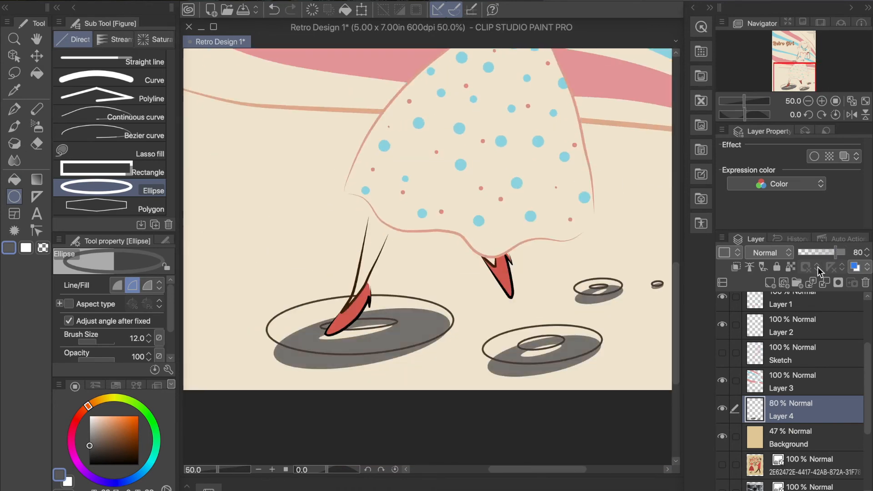
left_click_drag(676, 330, 678, 258)
scroll(472, 261, "down", 2)
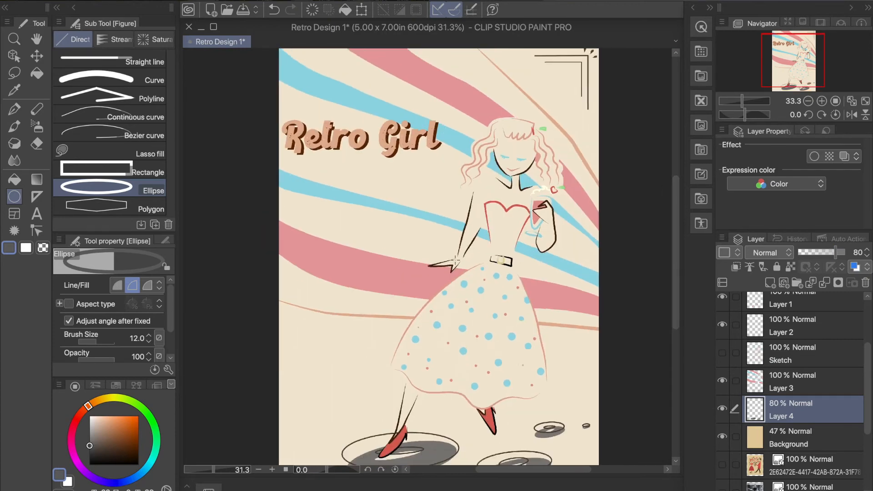
key("ctrl+s")
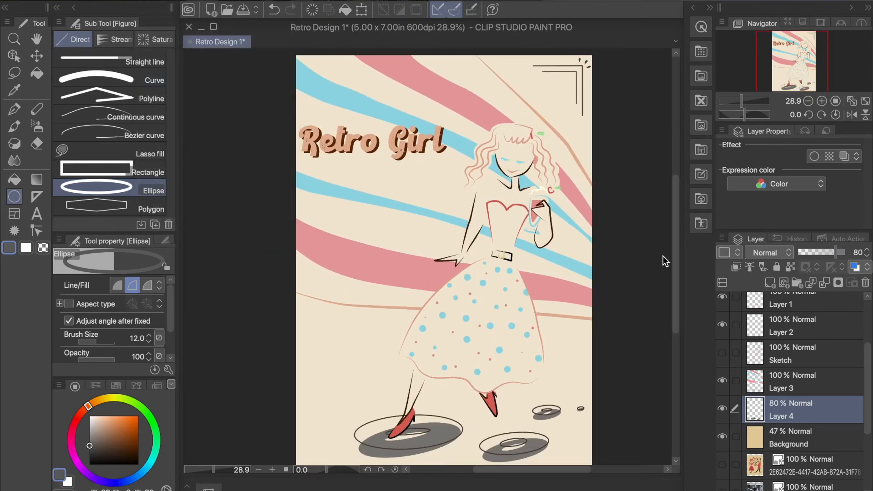
Step: Sample the dark brown from the girl's raised arm outline and choose the Curve figure tool
left_click_drag(676, 268, 681, 264)
left_click(14, 90)
left_click(548, 217)
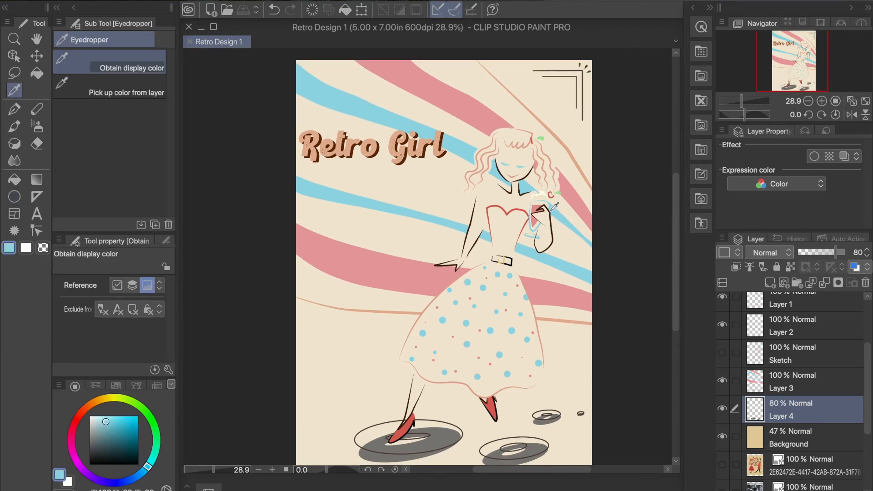
left_click(549, 211)
left_click(14, 196)
left_click(150, 184)
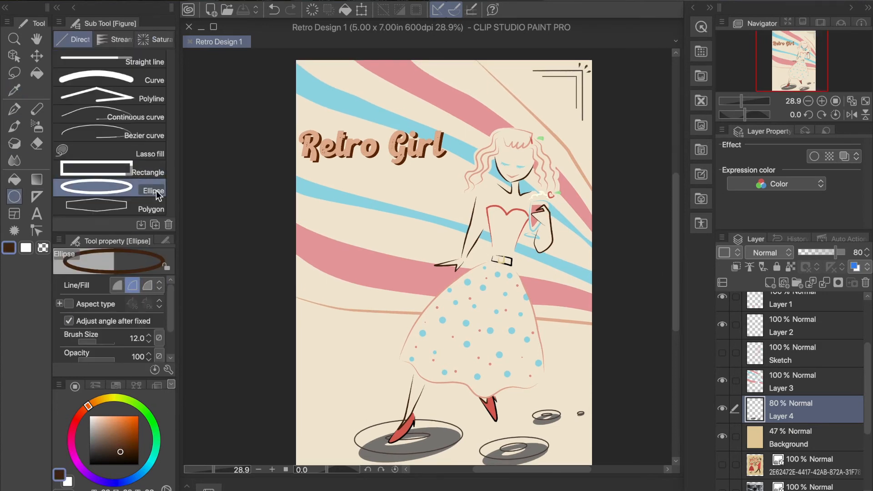
left_click(146, 78)
Step: Try to draw a dark brown curve across the poster between the lower blue and pink stripes
left_click_drag(378, 195, 419, 227)
left_click(419, 241)
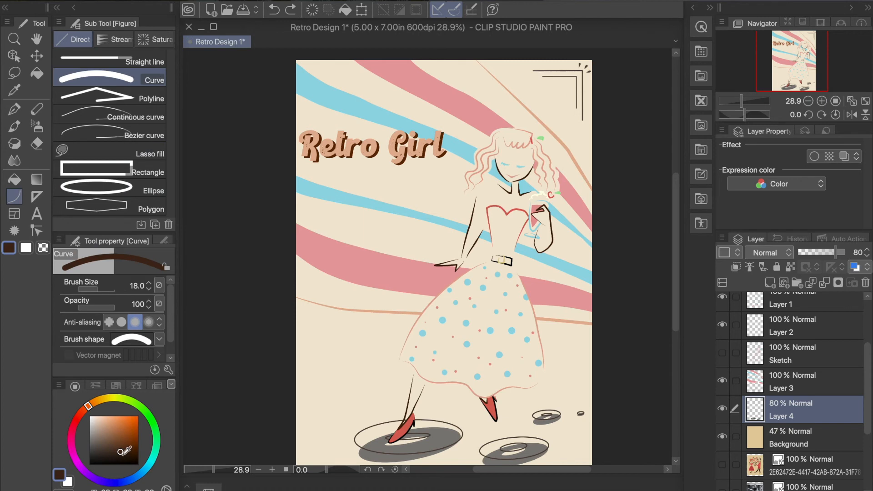
left_click_drag(283, 198, 618, 296)
left_click(378, 238)
key("ctrl+z")
Step: Draw three dark brown curves following the stripes with the Curve tool at brush size 18.0: upper right, middle, and below the pink stripe
left_click_drag(284, 203, 614, 296)
left_click(430, 248)
left_click_drag(436, 52, 607, 217)
left_click(523, 116)
left_click_drag(279, 275, 618, 320)
left_click(351, 301)
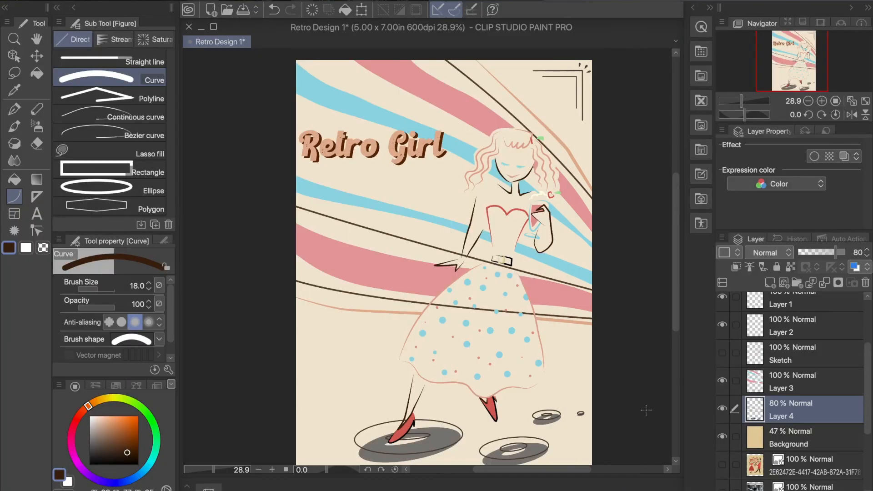
Step: Erase the parts of the middle and lower curves that cross the girl's waist and skirt
key("ctrl+z")
key("ctrl+z")
scroll(487, 249, "up", 1)
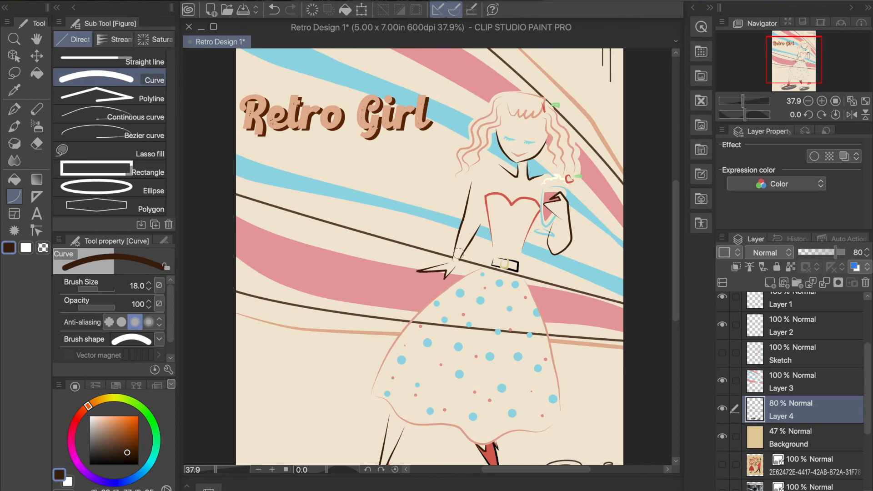
scroll(458, 253, "up", 3)
left_click(274, 9)
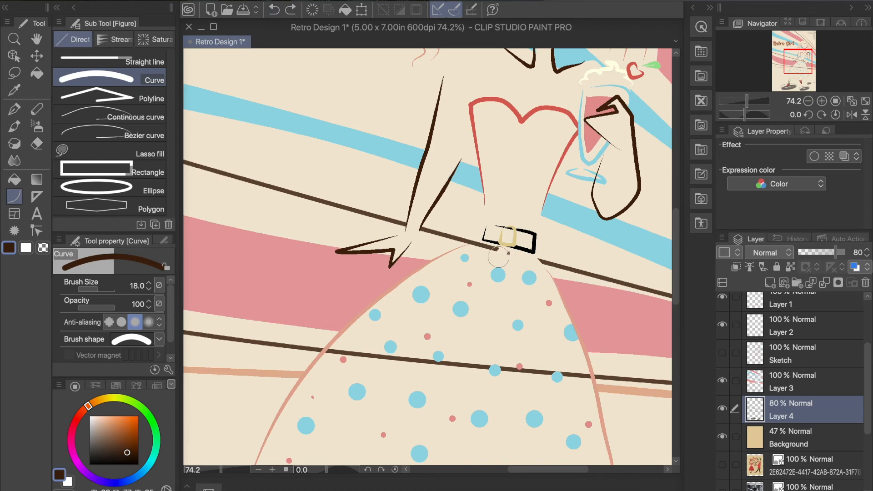
mouse_move(333, 353)
left_mouse_down()
mouse_move(494, 366)
mouse_move(571, 374)
left_mouse_up()
scroll(509, 369, "down", 5)
Step: Try to turn the upper curve into a dashed line by erasing short gaps along it
scroll(508, 366, "up", 1)
left_click_drag(676, 286, 676, 302)
mouse_move(676, 235)
left_mouse_down()
mouse_move(677, 249)
mouse_move(676, 230)
left_mouse_up()
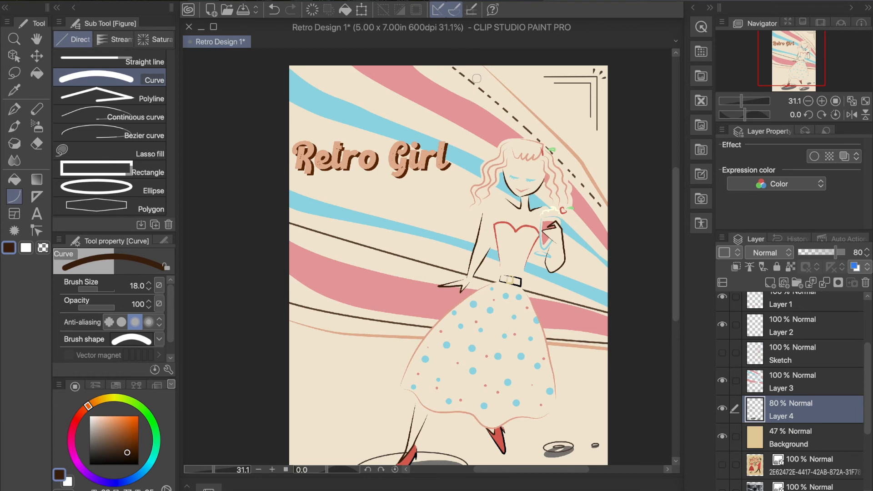
key("ctrl+z")
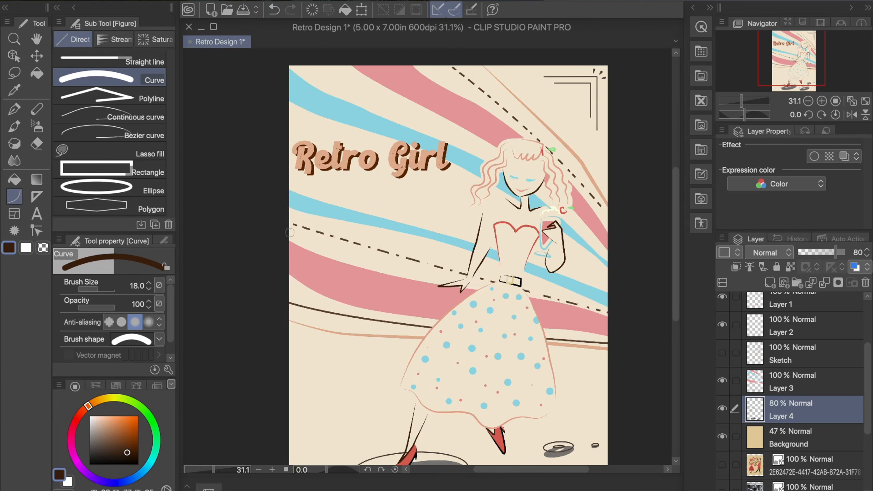
Step: Undo the uneven dash-dot gaps erased along the middle curve
left_click(274, 9)
left_click(274, 9)
left_click(274, 8)
left_click(290, 9)
left_click(279, 11)
left_click(288, 12)
Step: Turn the upper, middle and lower dark brown curves into evenly dashed lines by erasing short gaps along them
mouse_move(676, 282)
left_mouse_down()
mouse_move(677, 313)
mouse_move(675, 282)
left_mouse_up()
scroll(675, 286, "up", 1)
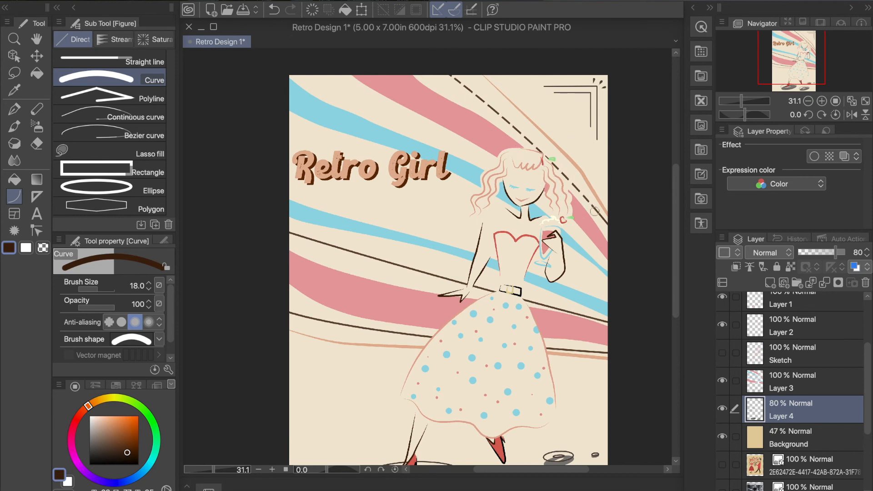
scroll(286, 164, "down", 5)
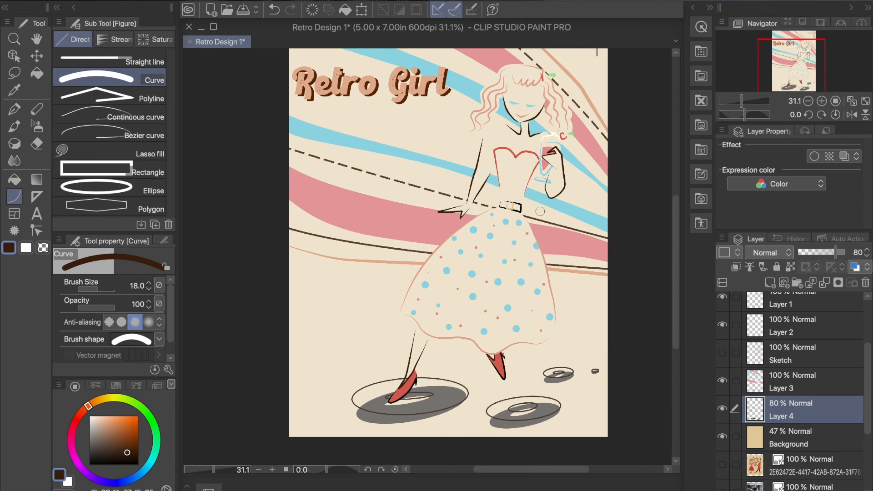
left_click(274, 9)
left_click_drag(675, 288, 679, 254)
scroll(529, 271, "down", 3)
scroll(673, 248, "down", 3)
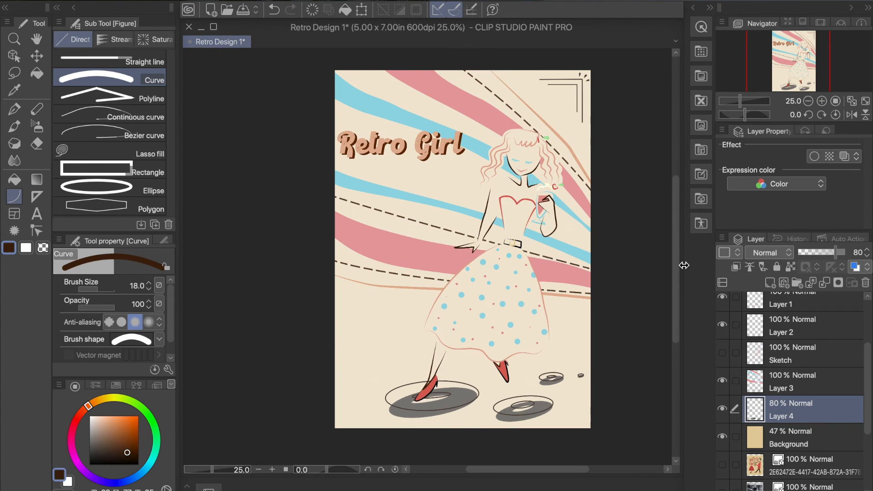
Step: Save the finished poster under its existing file name, Retro Design 1
left_click(146, 2)
left_click(161, 81)
scroll(658, 281, "up", 3)
scroll(593, 368, "down", 2)
scroll(593, 367, "right", 1)
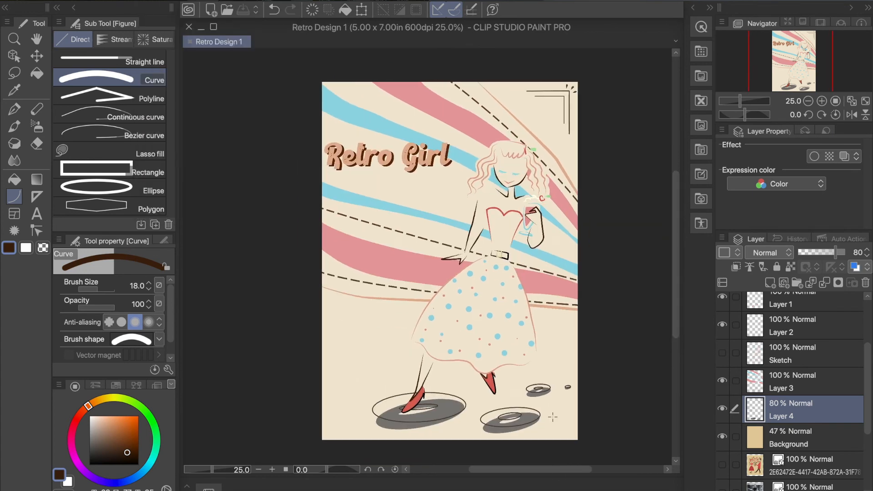
Step: Export the poster as a single-layer JPEG at quality 100 and 100% scale, and inspect the exported image from head to feet
left_click(146, 2)
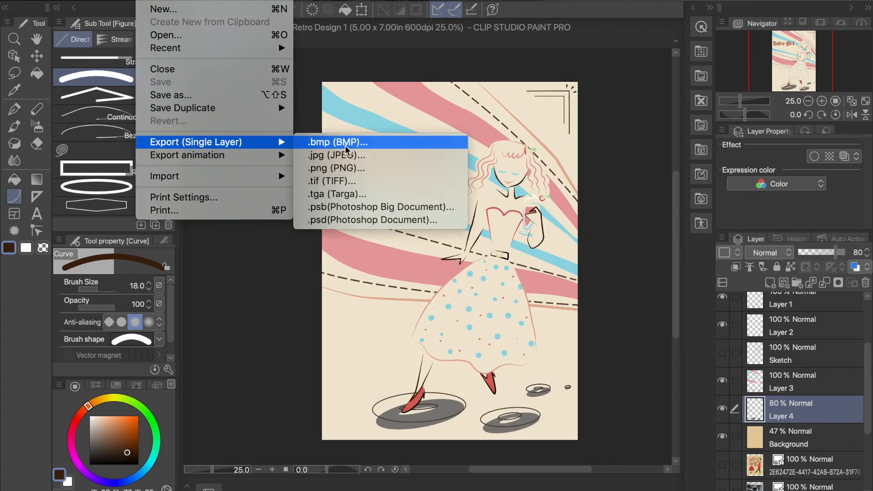
left_click(339, 155)
left_click(555, 222)
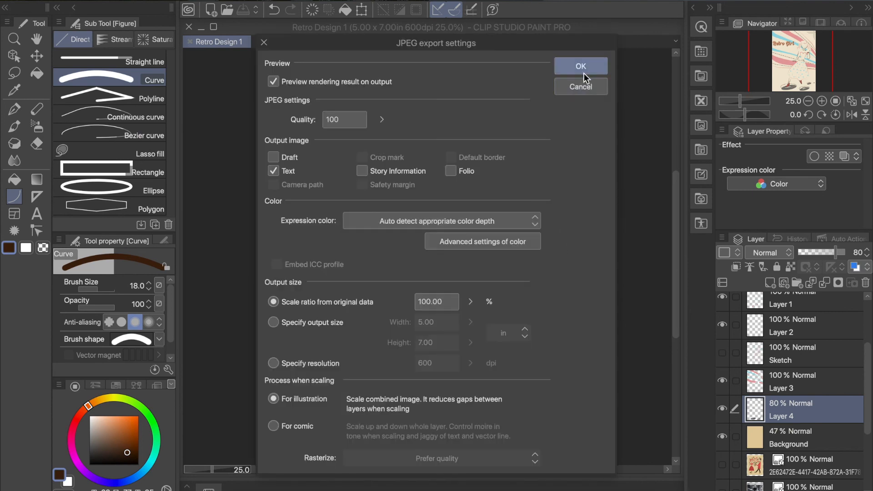
left_click(580, 66)
left_click(631, 159)
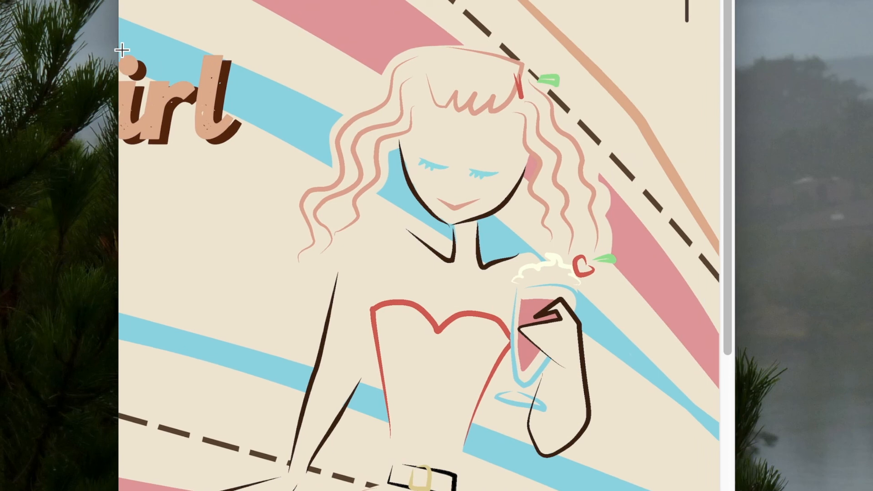
scroll(152, 58, "down", 12)
scroll(150, 55, "left", 5)
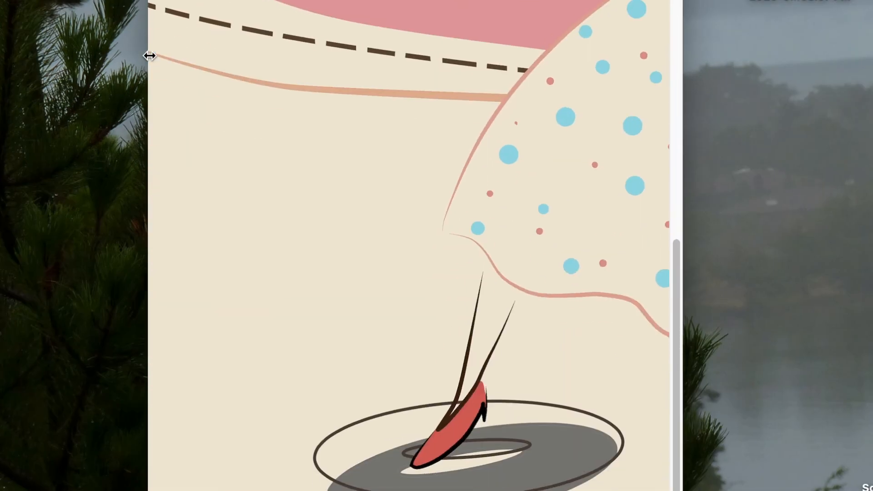